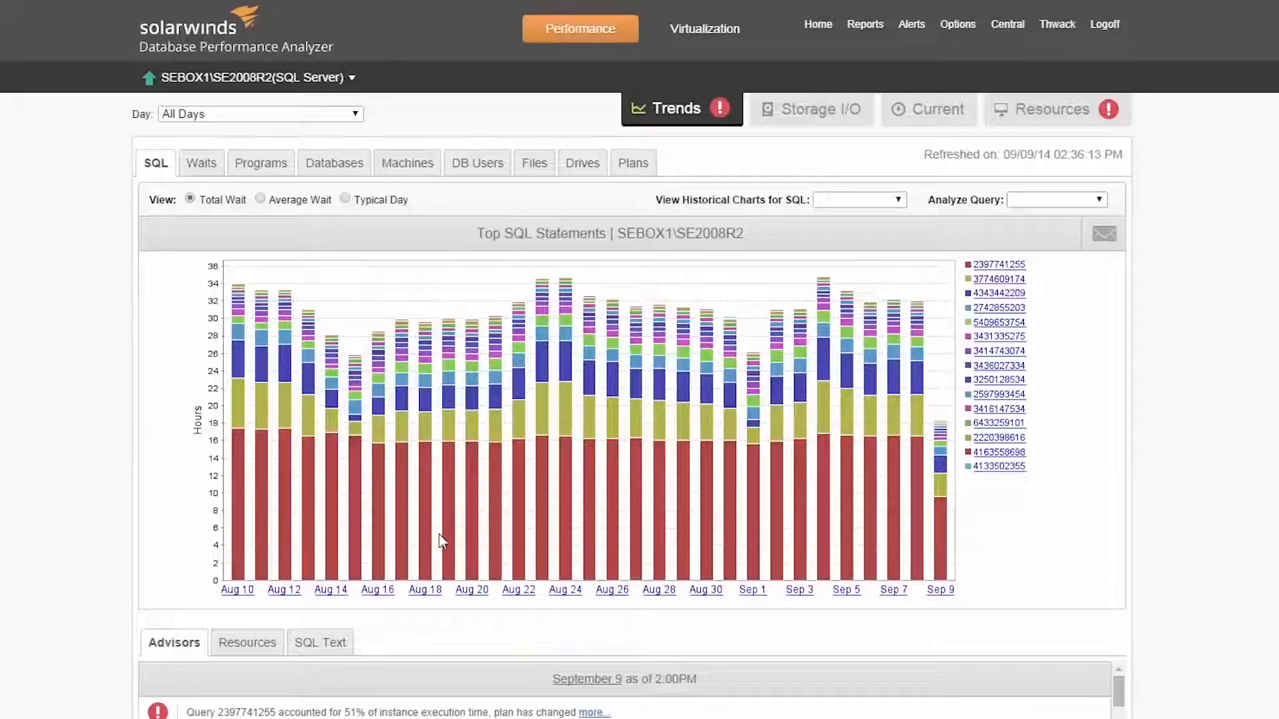
Step: Show the top SQL statements by average wait and drill into September 4
mouse_move(449, 541)
left_click(259, 199)
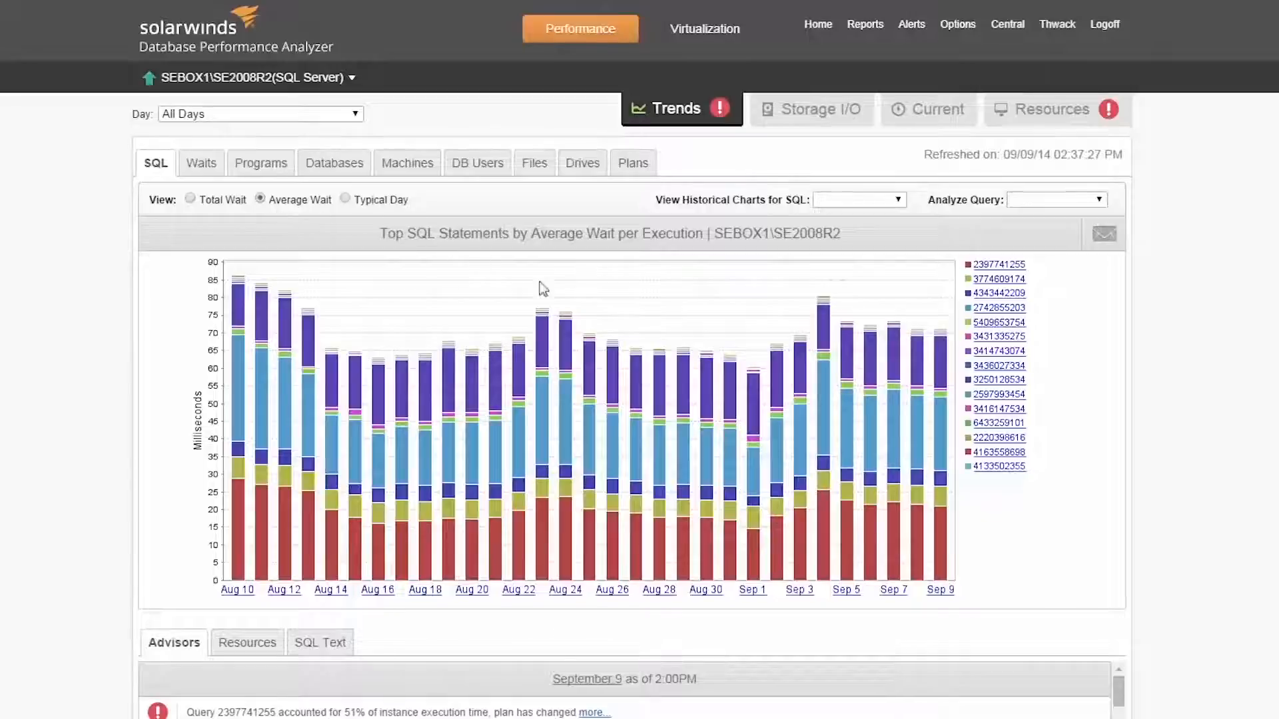
left_click(822, 464)
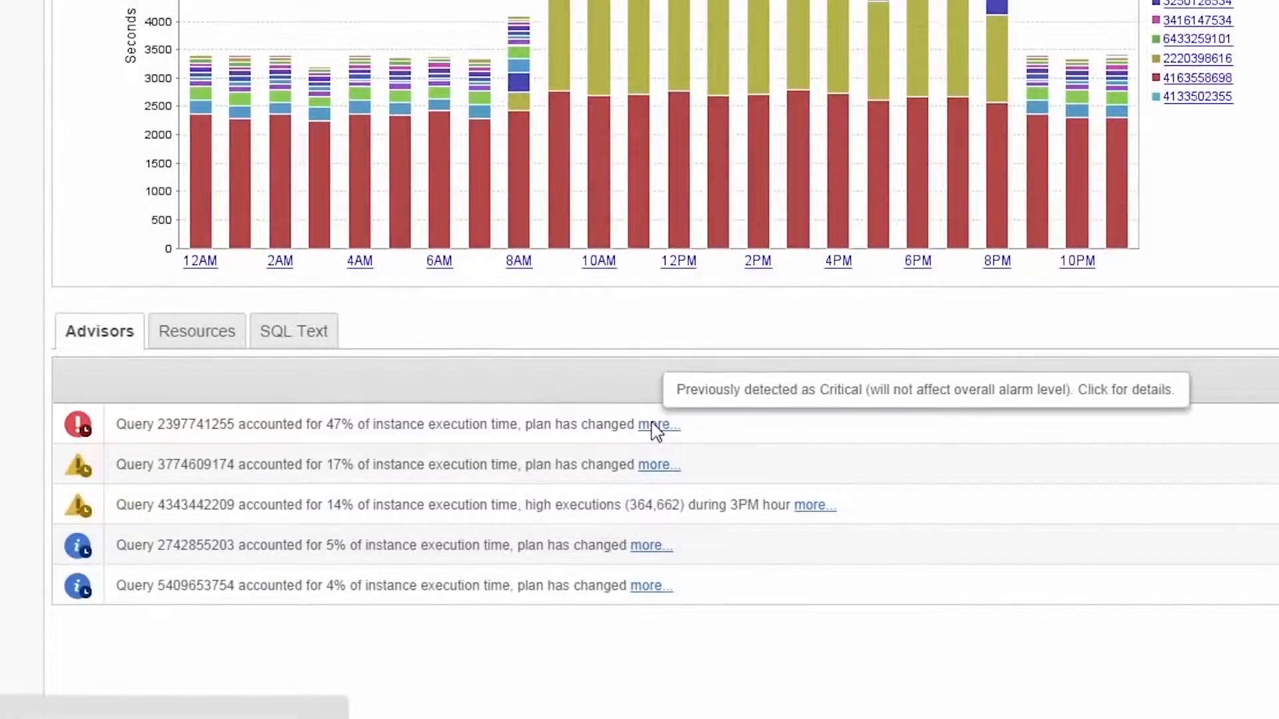
left_click(656, 426)
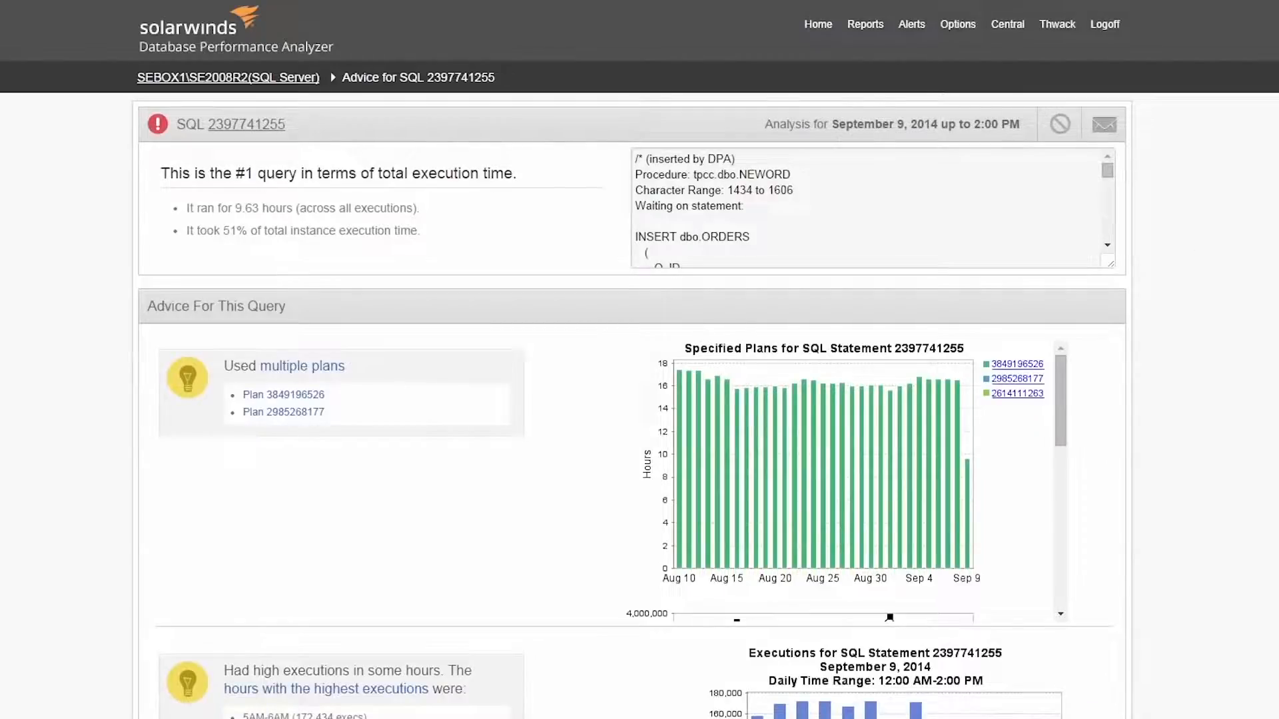
scroll(639, 360, "down", 2)
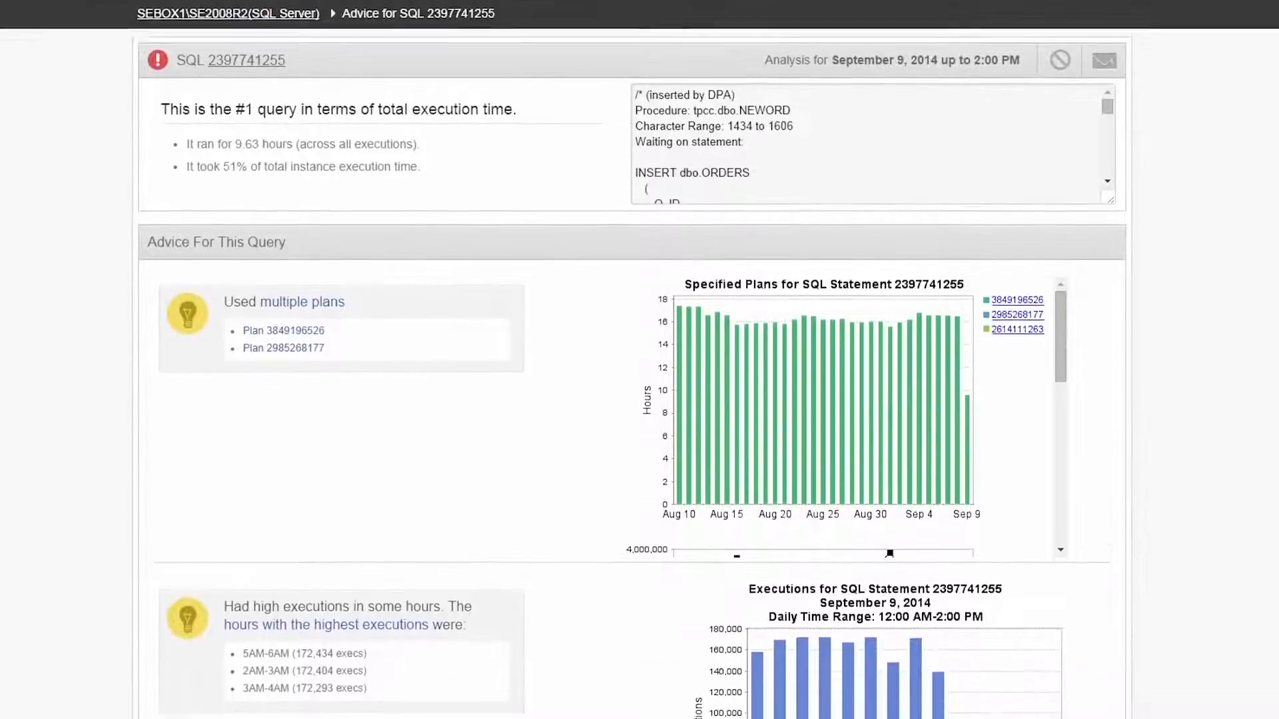
scroll(639, 359, "down", 2)
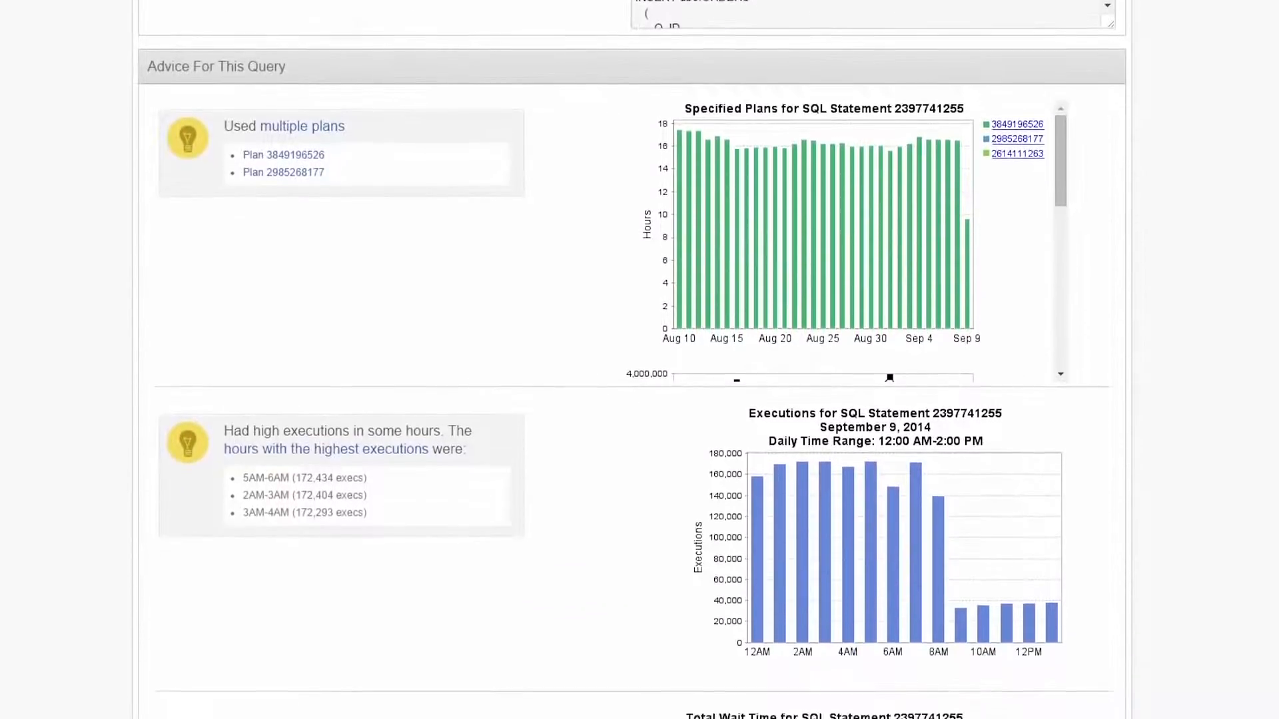
scroll(639, 360, "down", 3)
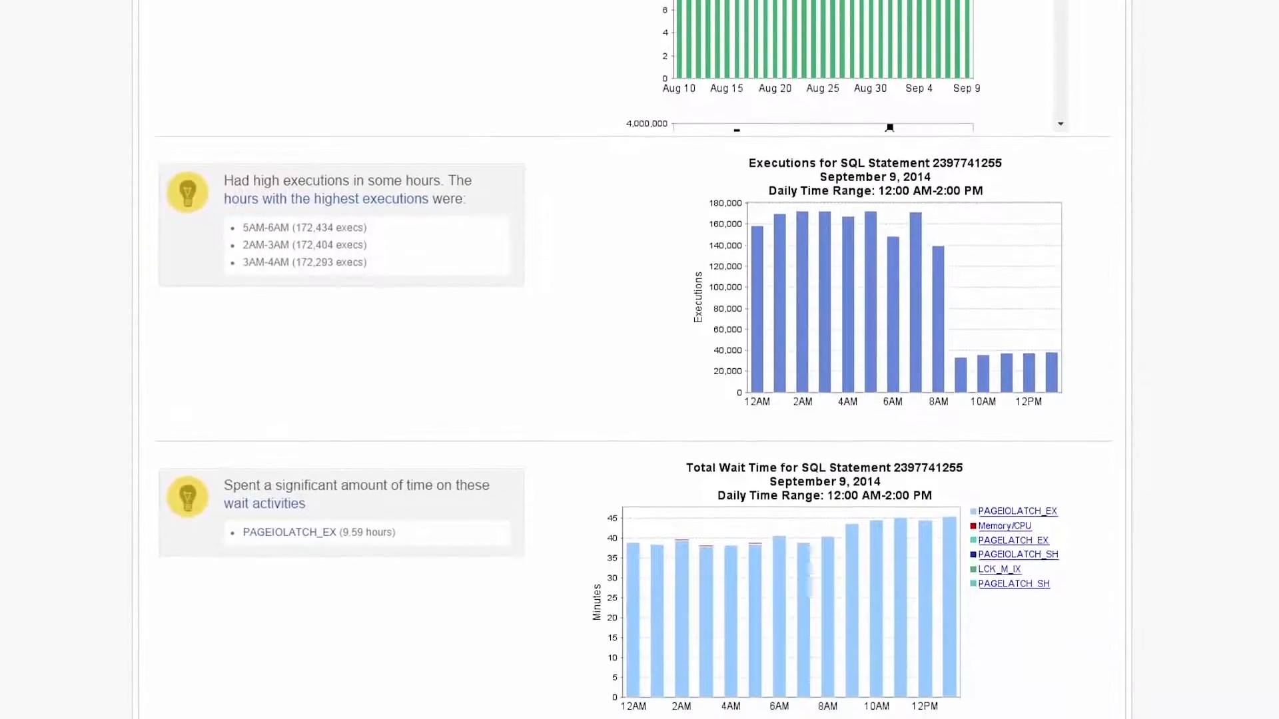
scroll(639, 359, "down", 2)
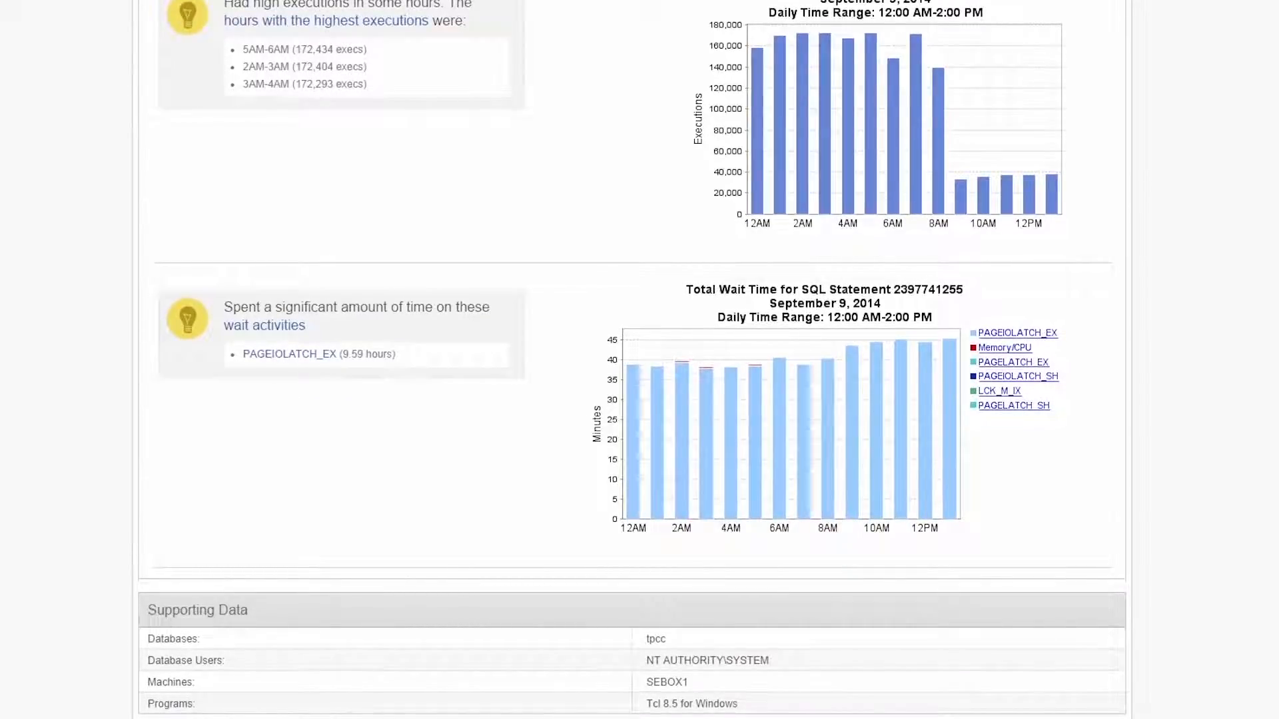
scroll(639, 360, "up", 10)
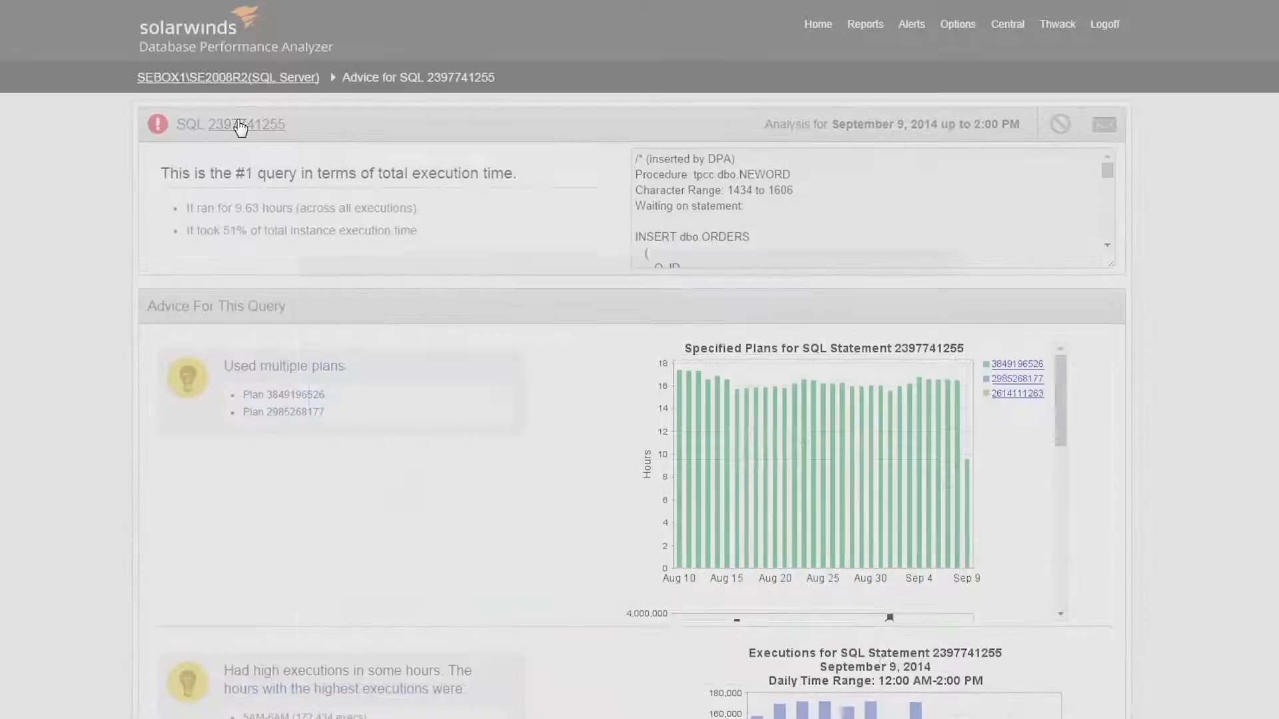
left_click(240, 127)
left_click(353, 321)
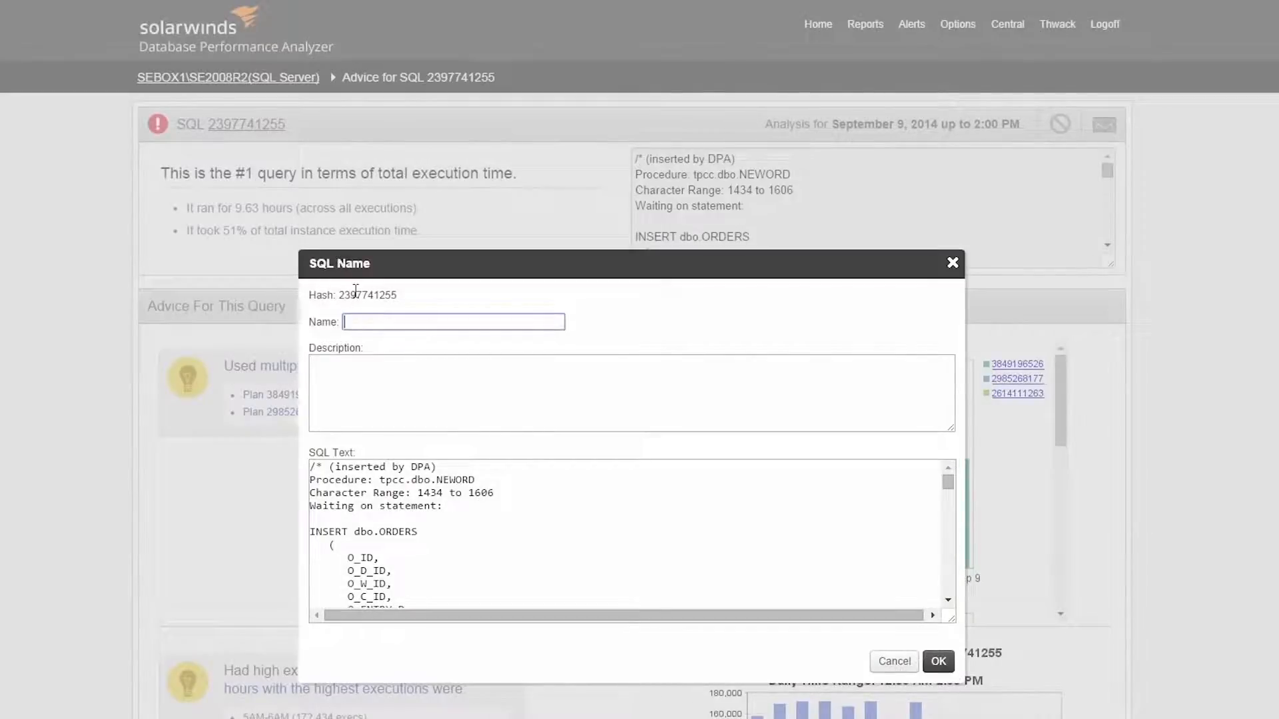
type("Insert Orders")
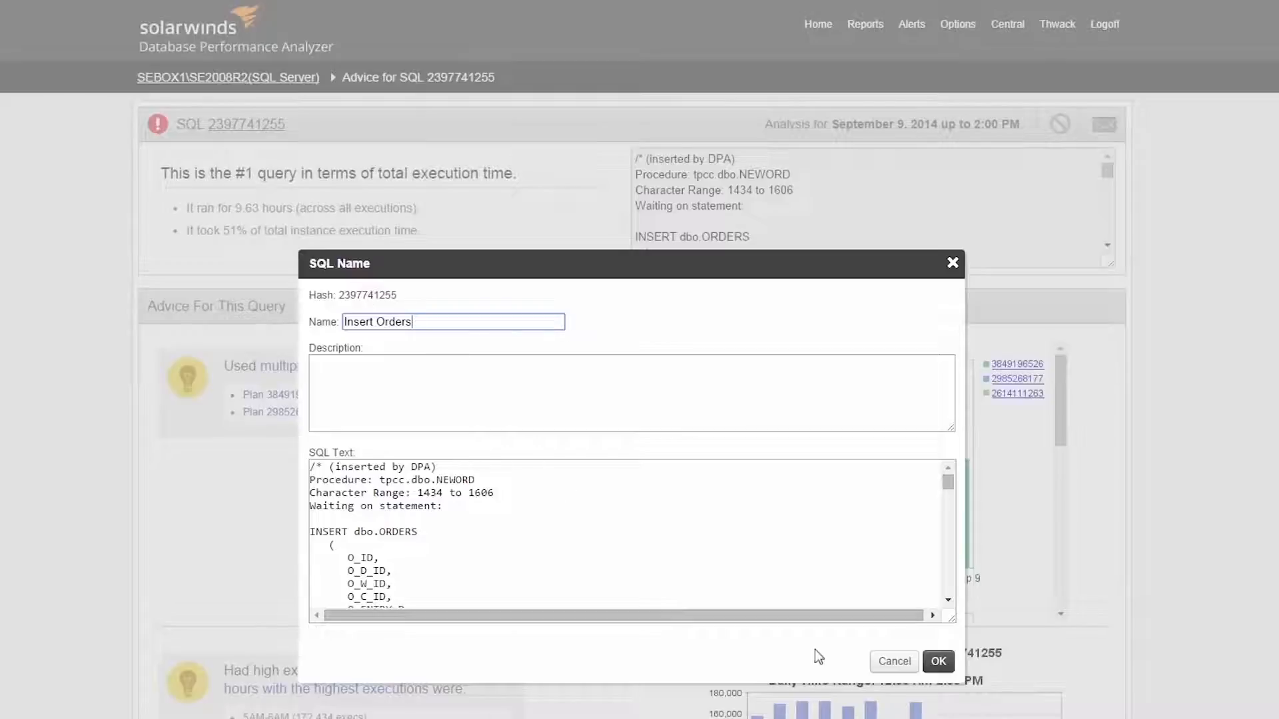
left_click(936, 663)
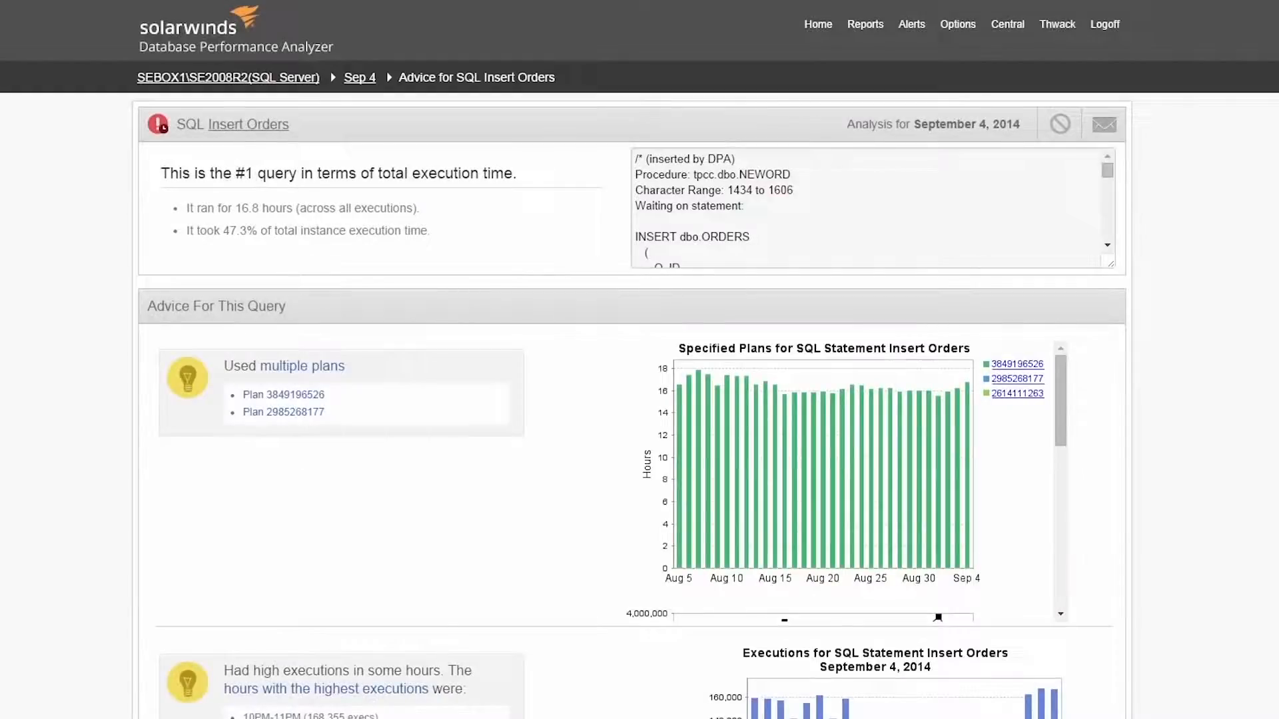
Step: Return to the SEBOX1\SE2008R2 trends overview and choose a listed SQL statement for its historical charts
left_click(276, 79)
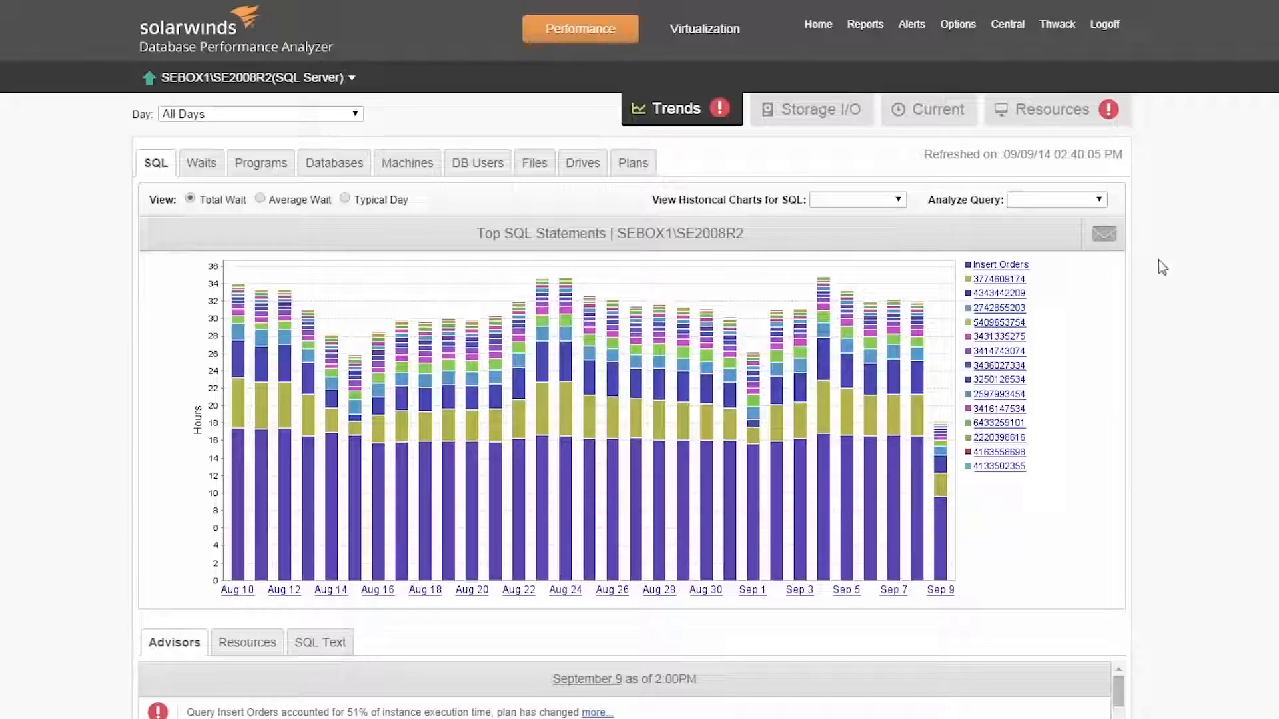
left_click(895, 200)
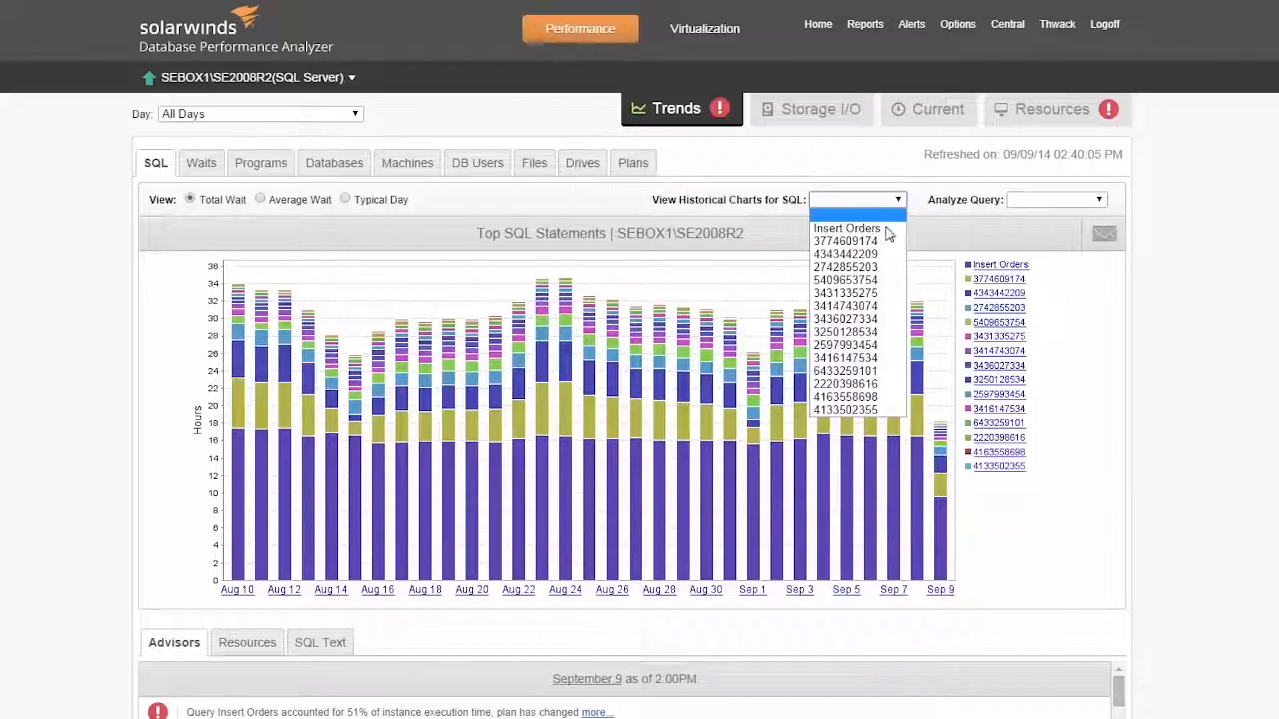
left_click(873, 267)
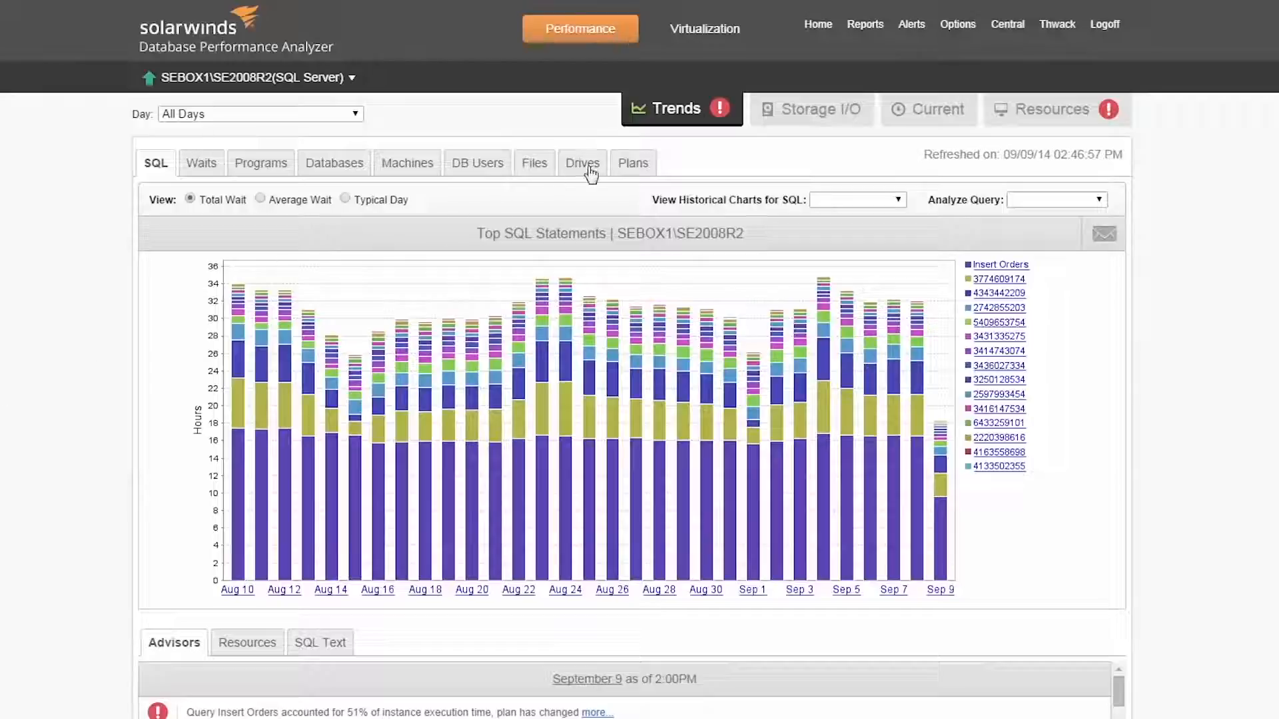
Step: Open the storage I/O read performance by file and drill into September 4, 8PM-9PM
left_click(812, 111)
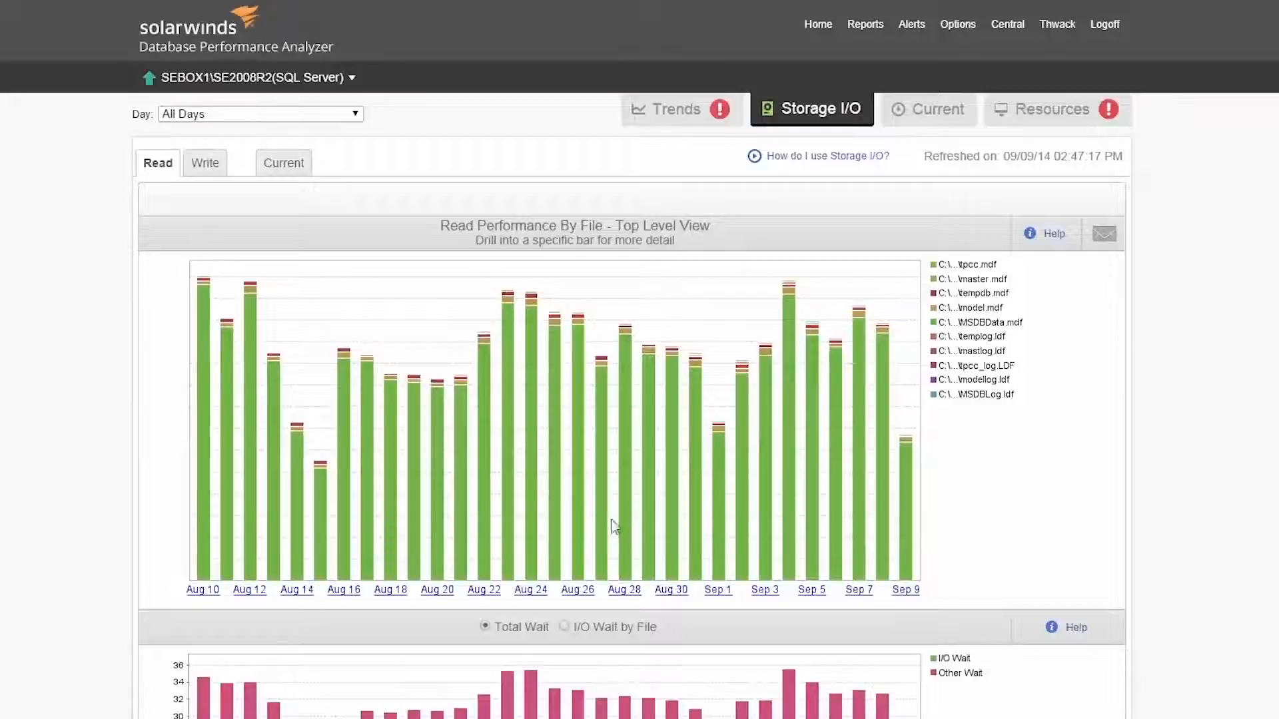
mouse_move(793, 471)
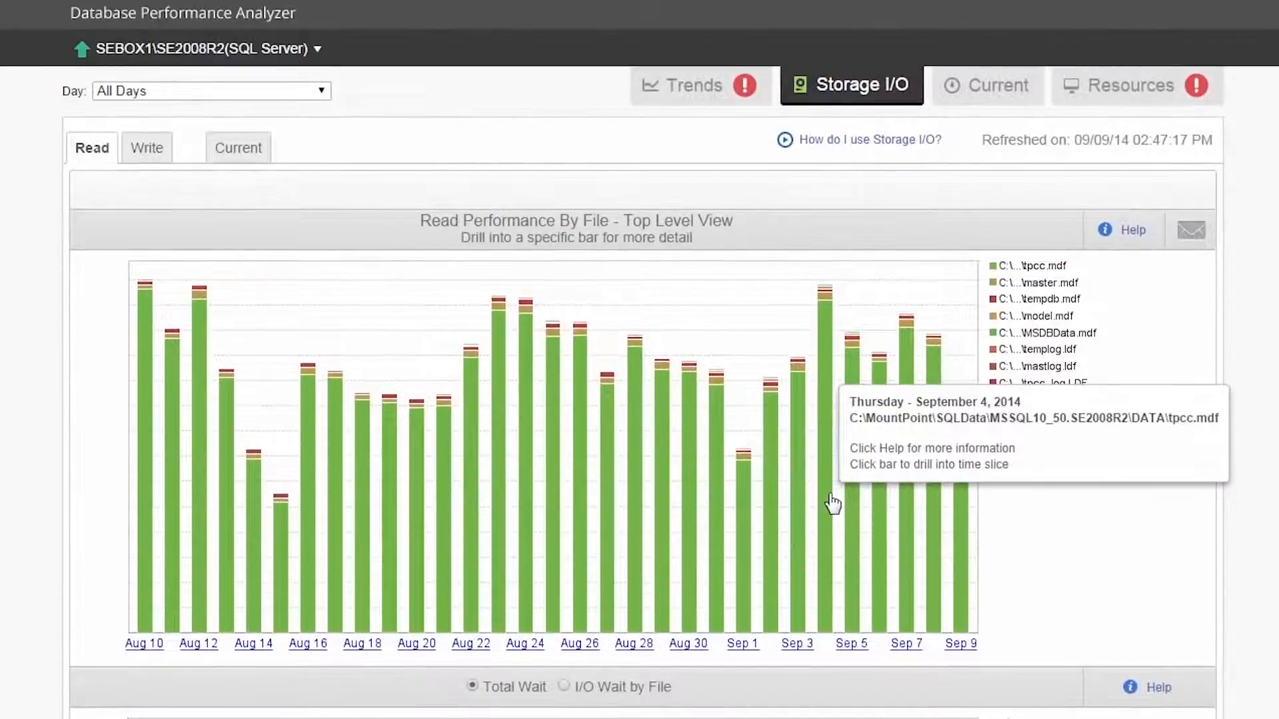
left_click(832, 504)
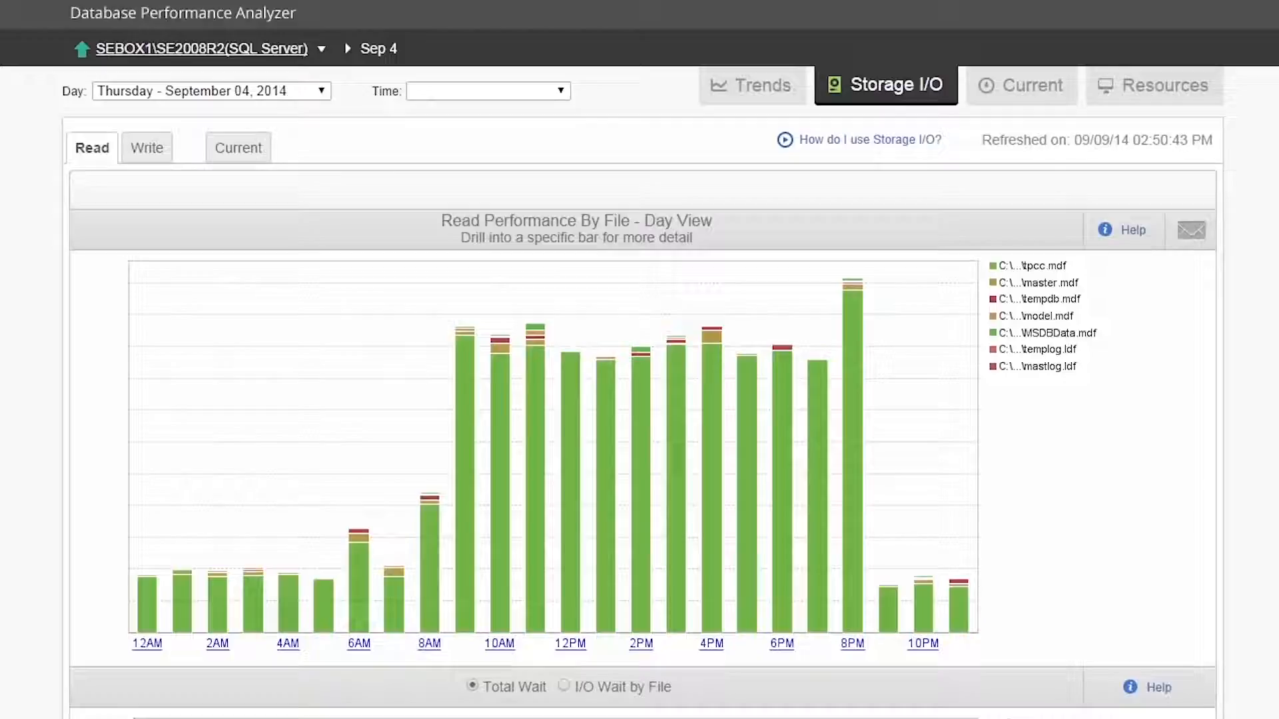
left_click(855, 503)
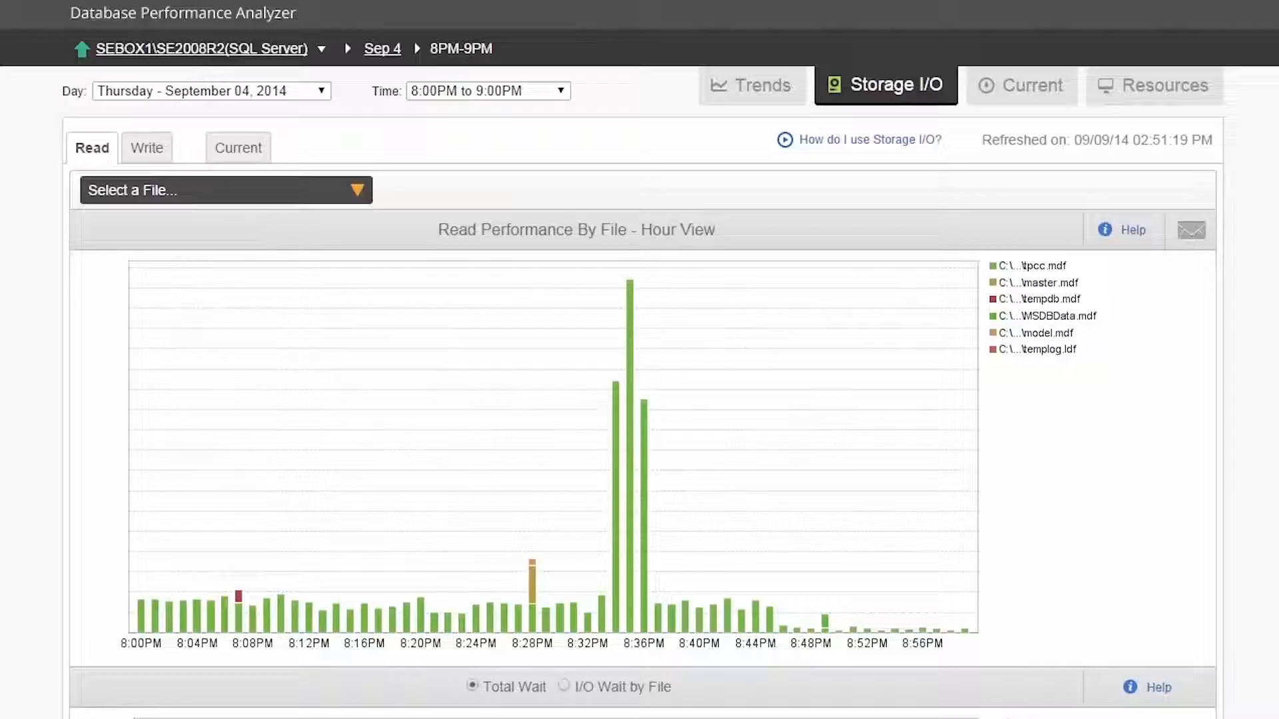
Step: For the file tpcc.mdf, compare read latency with file averages and same-drive files, and view throughput against latency
left_click(337, 194)
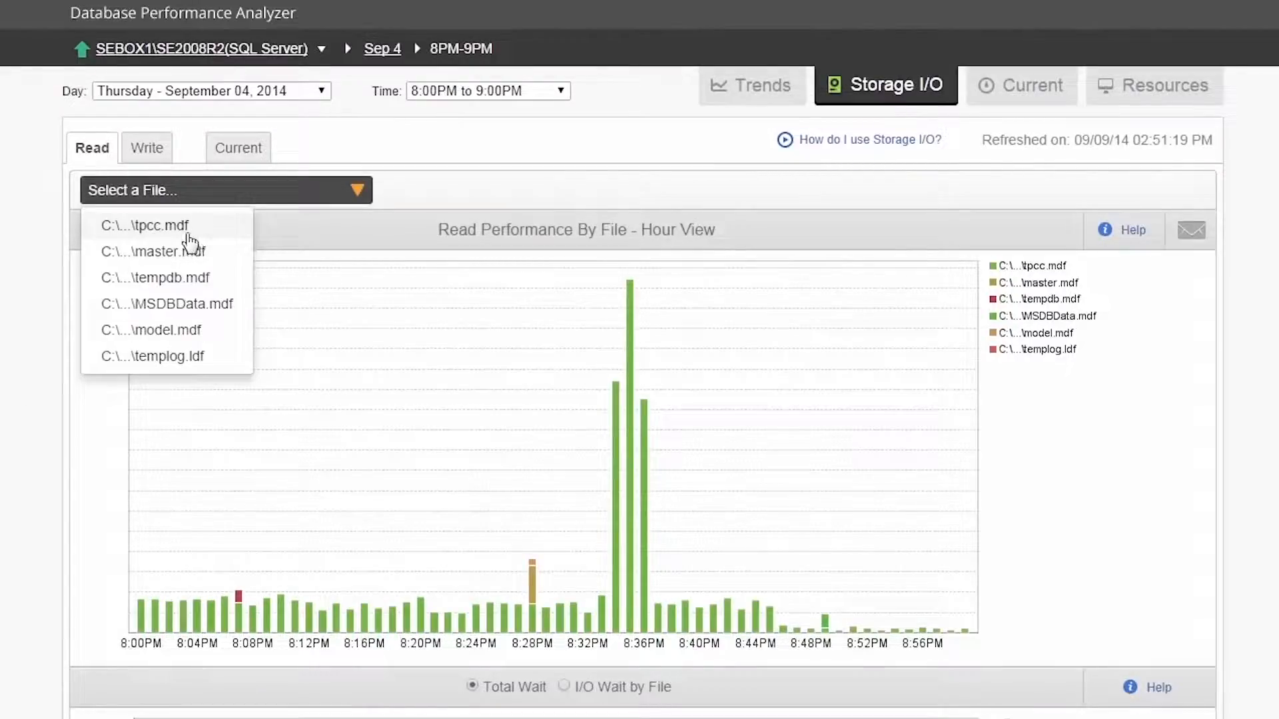
left_click(190, 230)
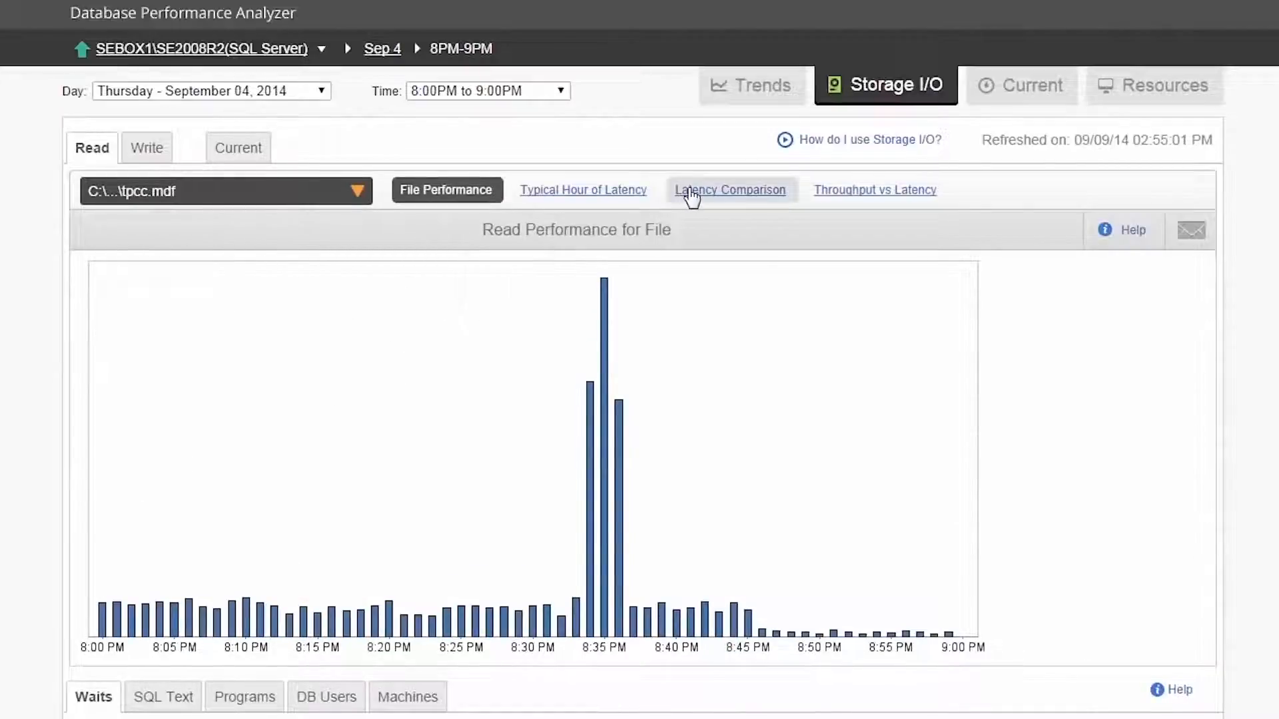
left_click(692, 193)
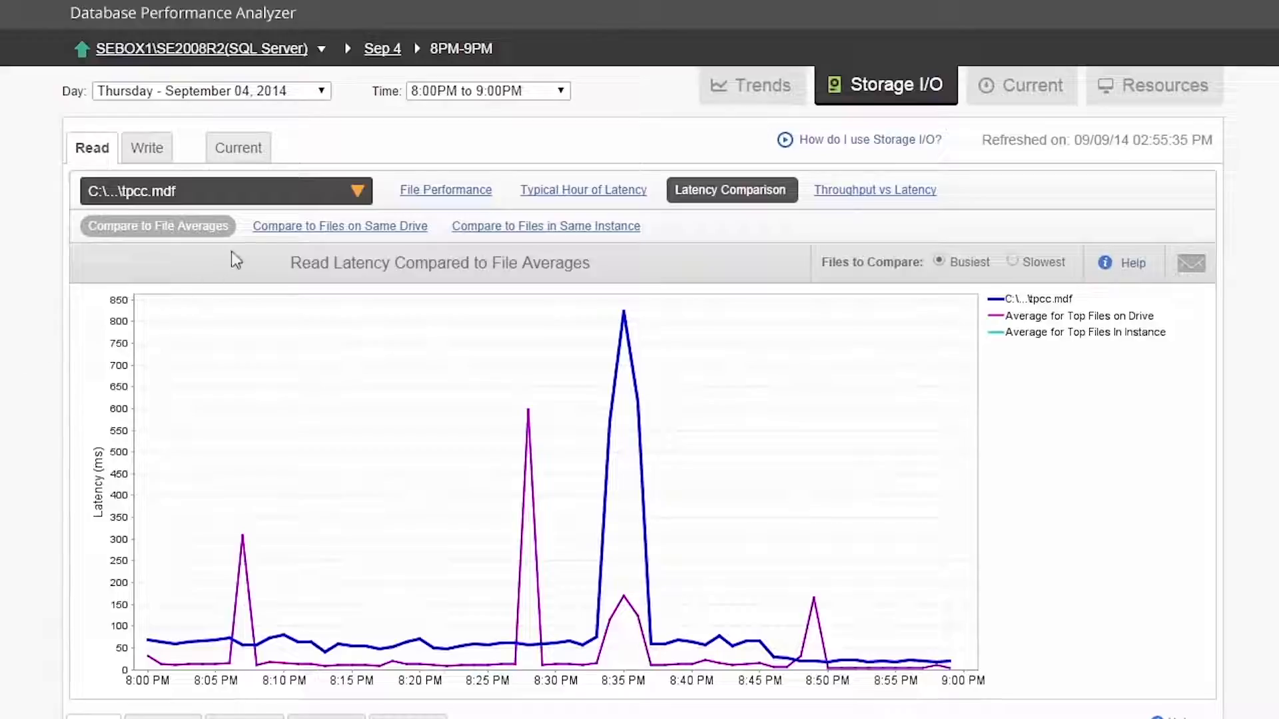
left_click(285, 227)
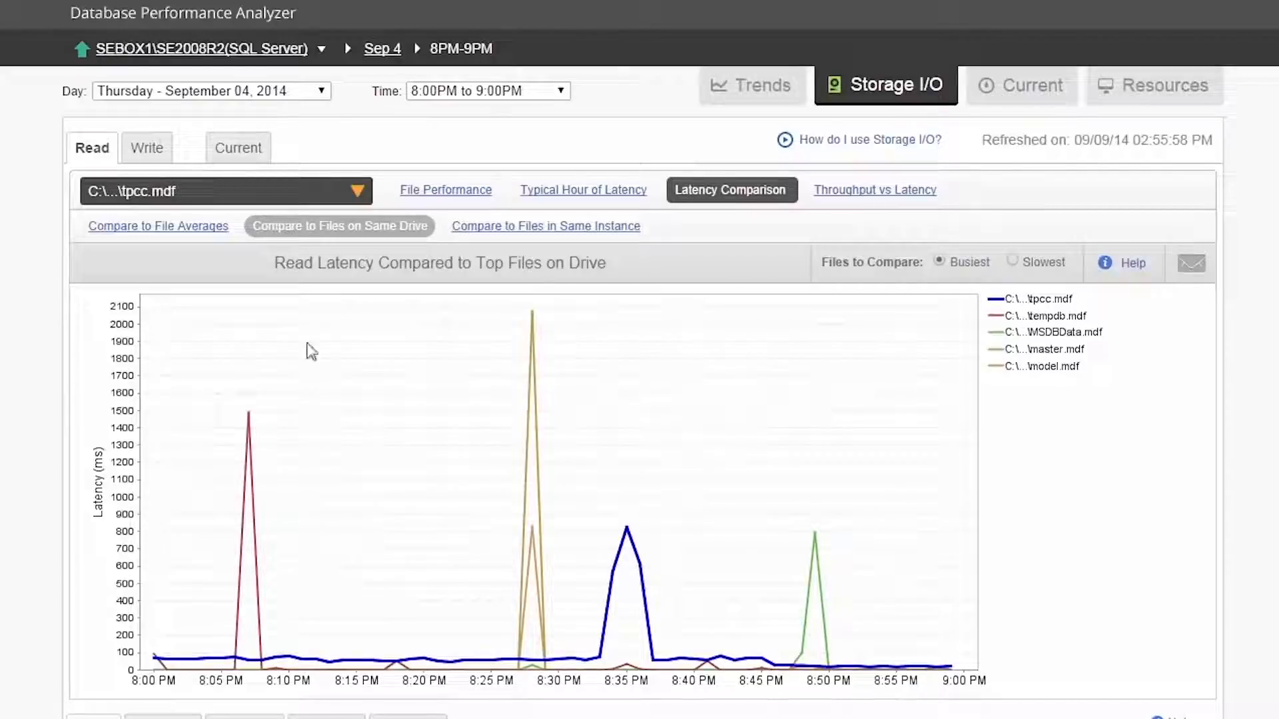
left_click(843, 197)
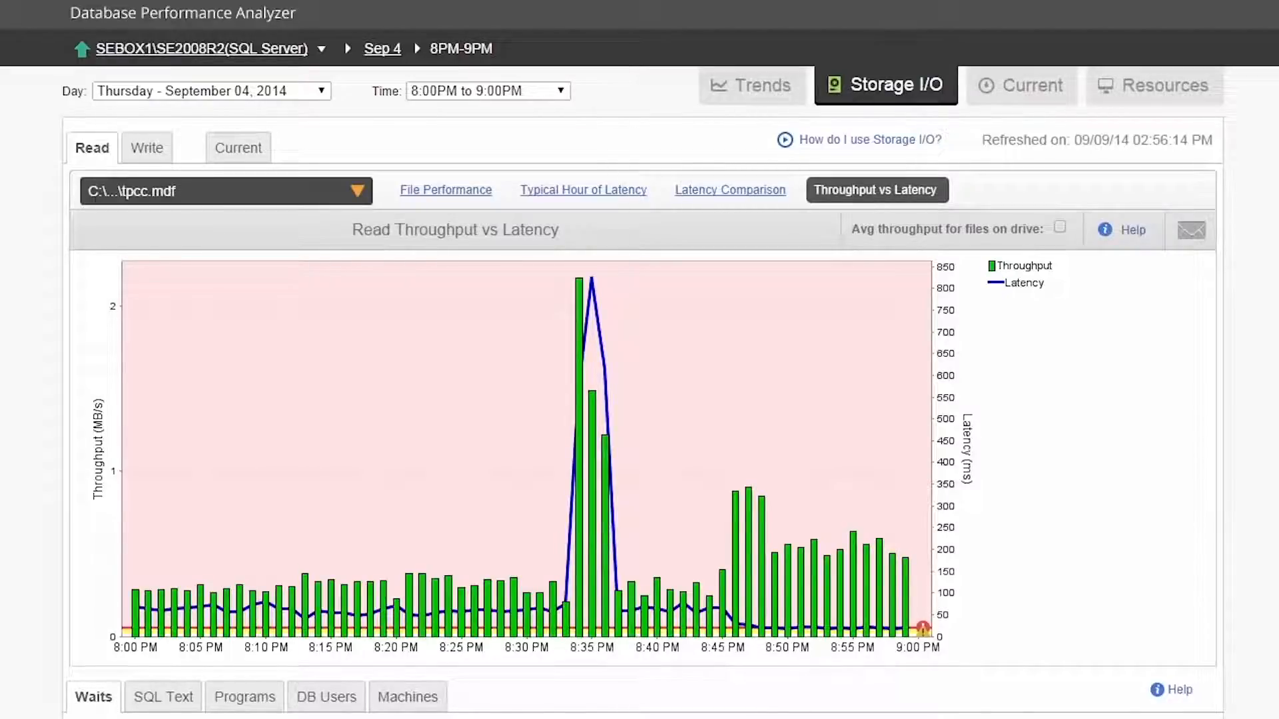
Step: Leave the SEBOX1\SE2008R2 instance and open the performance trends of the QASQL2K8-CS instance
mouse_move(248, 63)
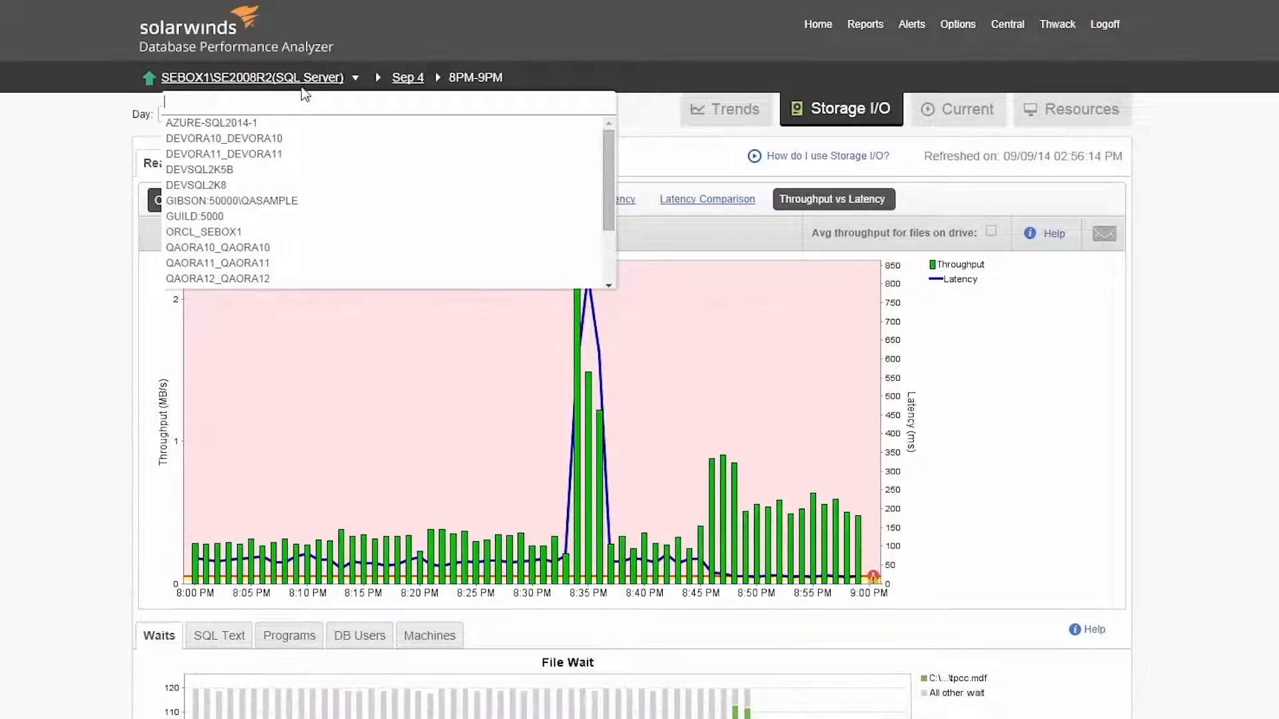
left_click(301, 81)
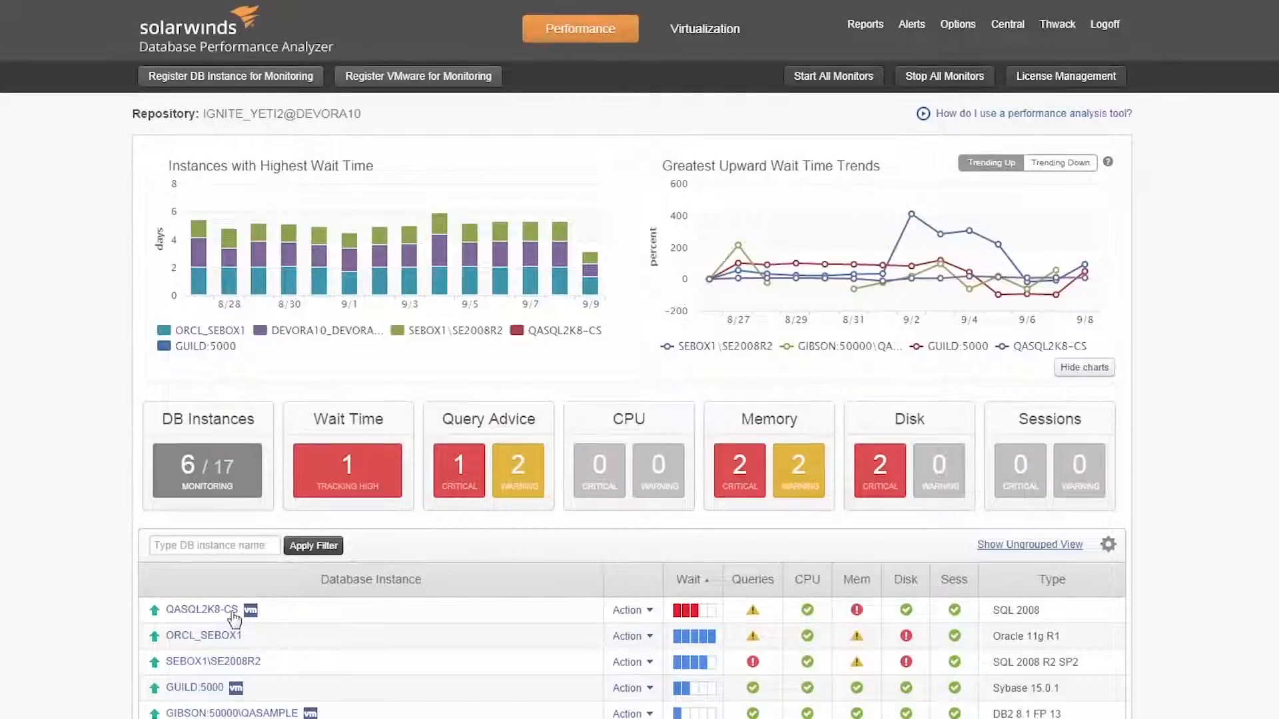
left_click(227, 611)
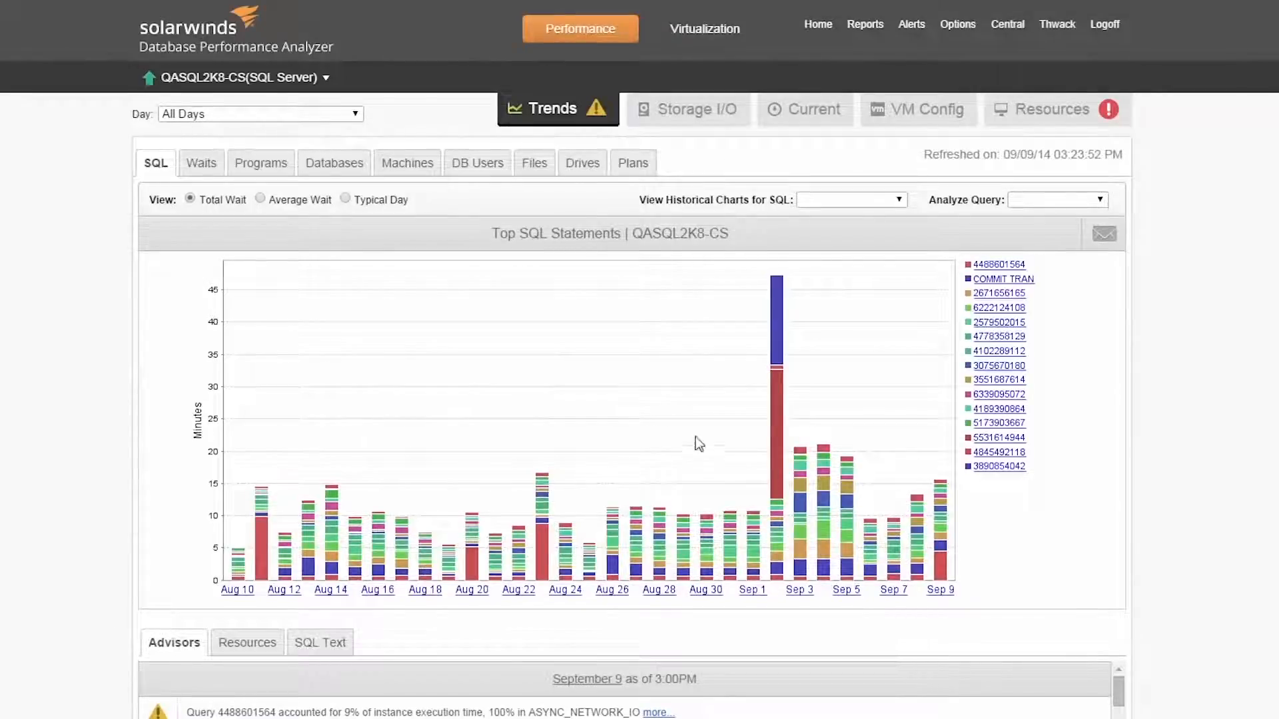
mouse_move(776, 407)
left_click(983, 439)
left_click(390, 323)
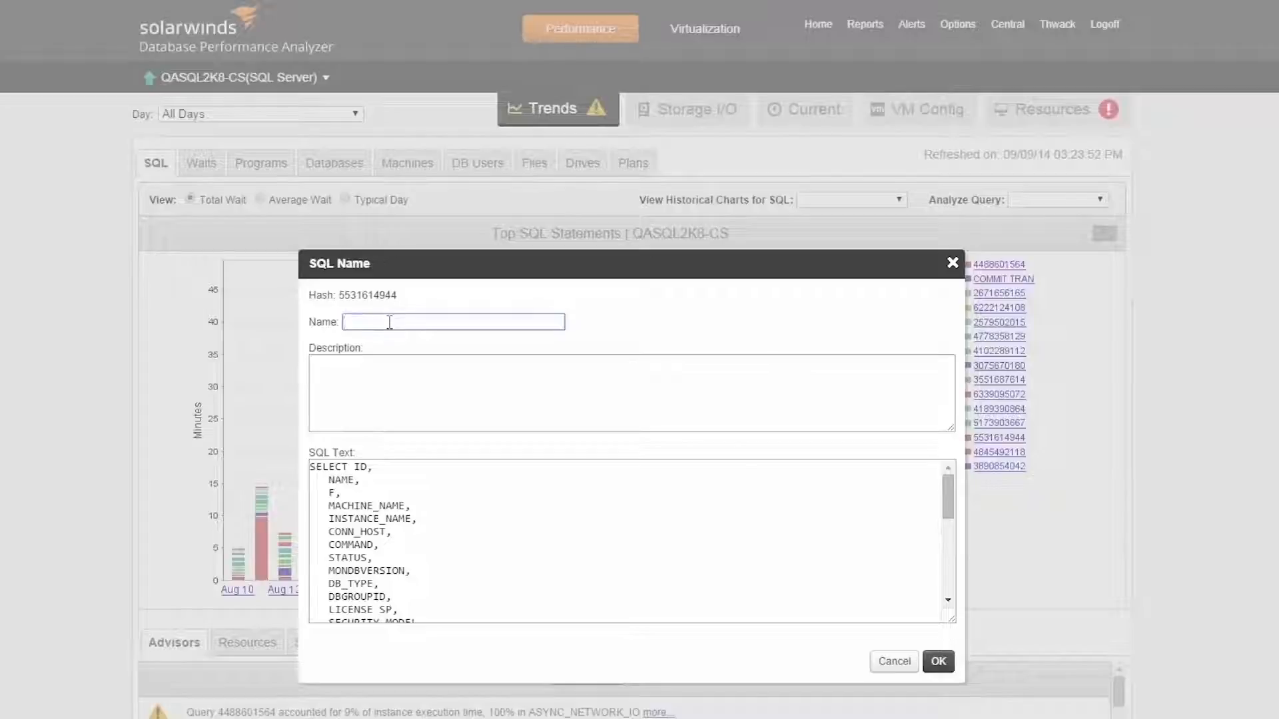
type("Sel Cond")
left_click(951, 667)
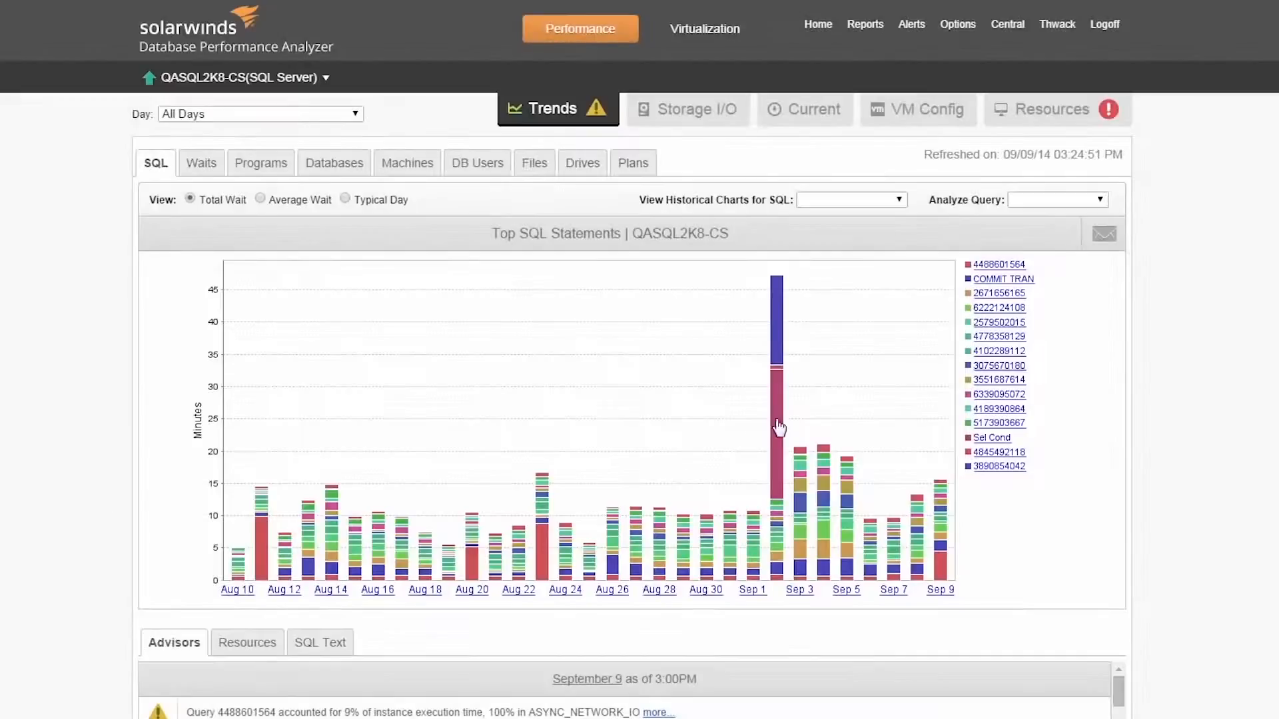
Step: Drill into September 2, 11AM-12PM, and expand idle blocker SPID 116 in the list of blockers
left_click(780, 430)
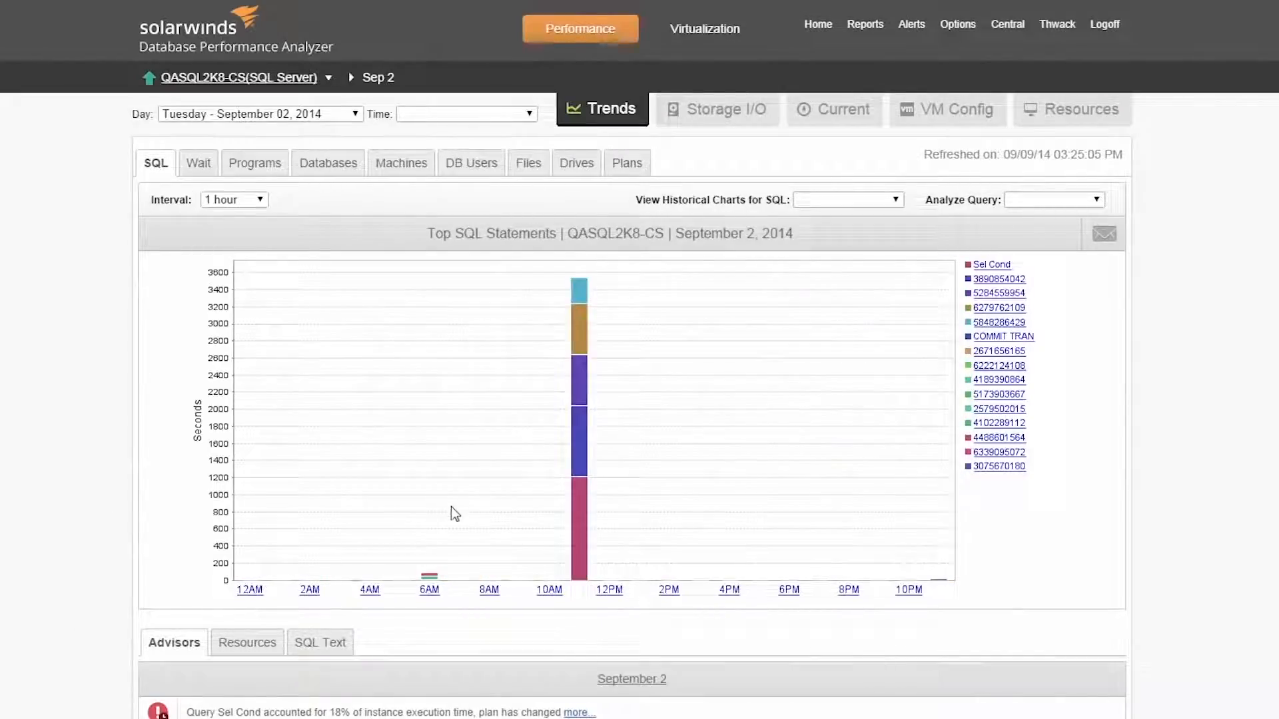
left_click(583, 486)
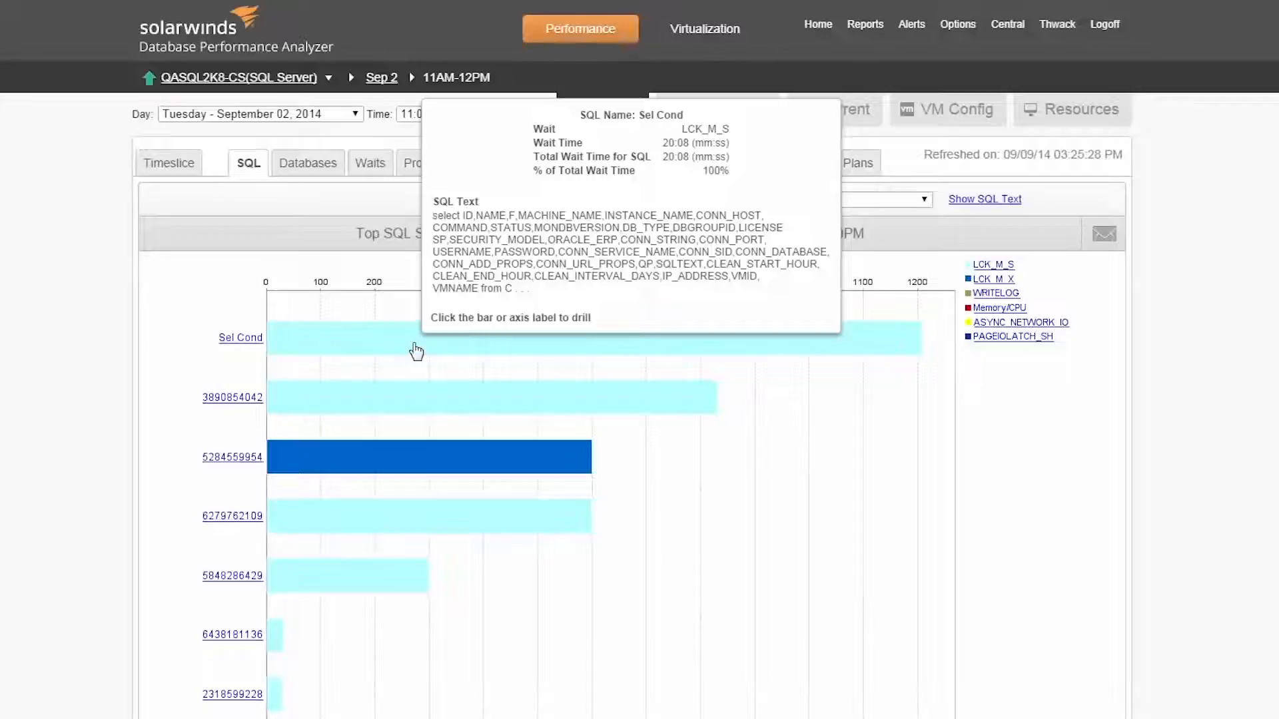
left_click(792, 167)
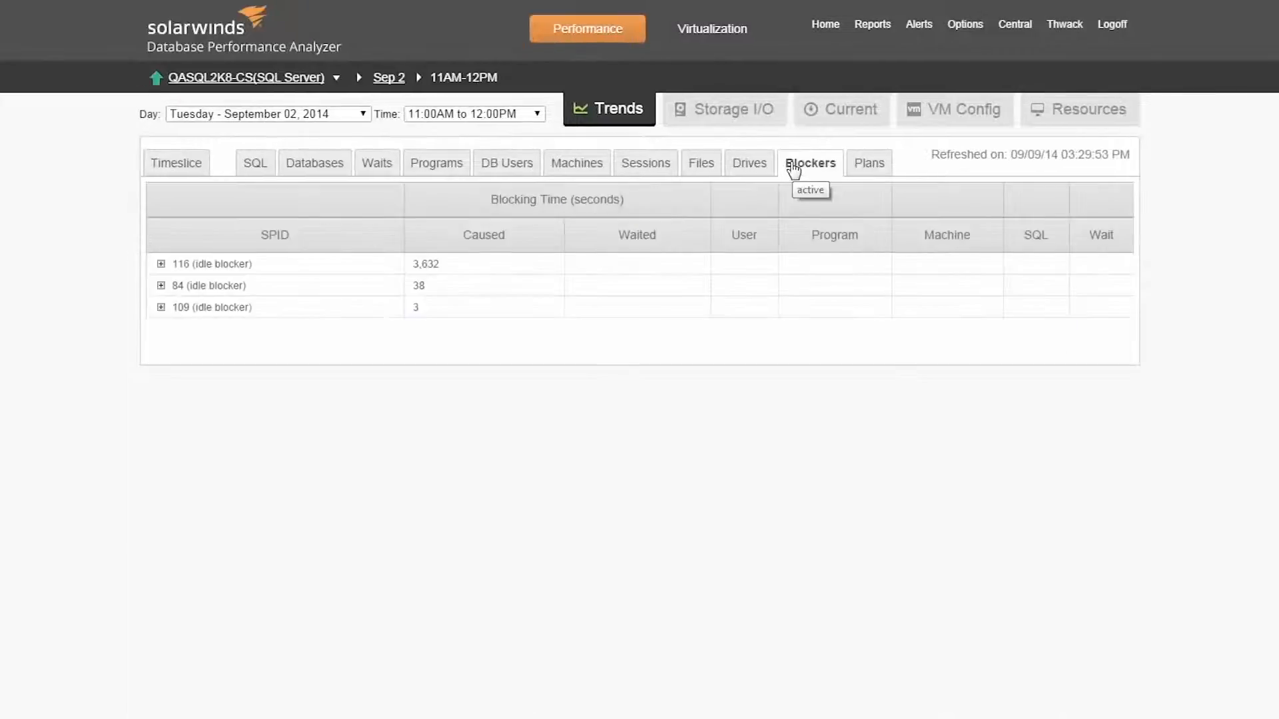
left_click(161, 264)
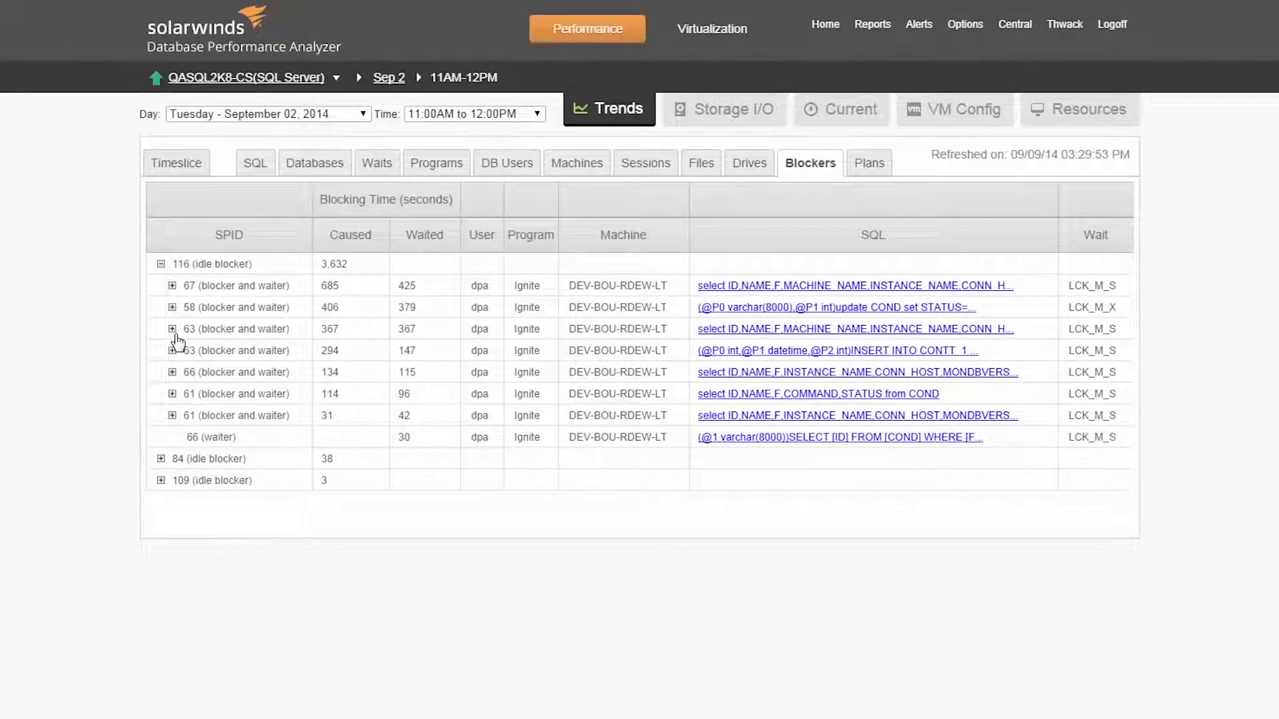
Step: Return to the 11AM-12PM timeslice view and show the baseline on its resource charts
left_click(175, 175)
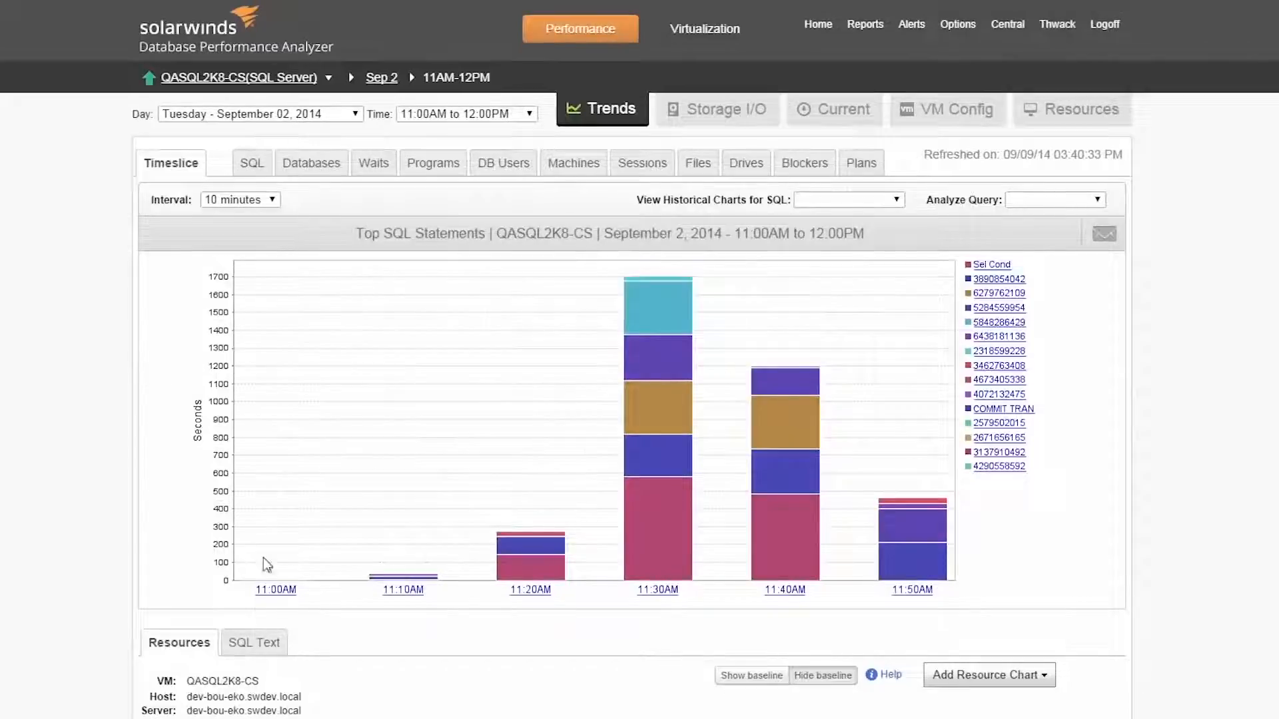
left_click(745, 677)
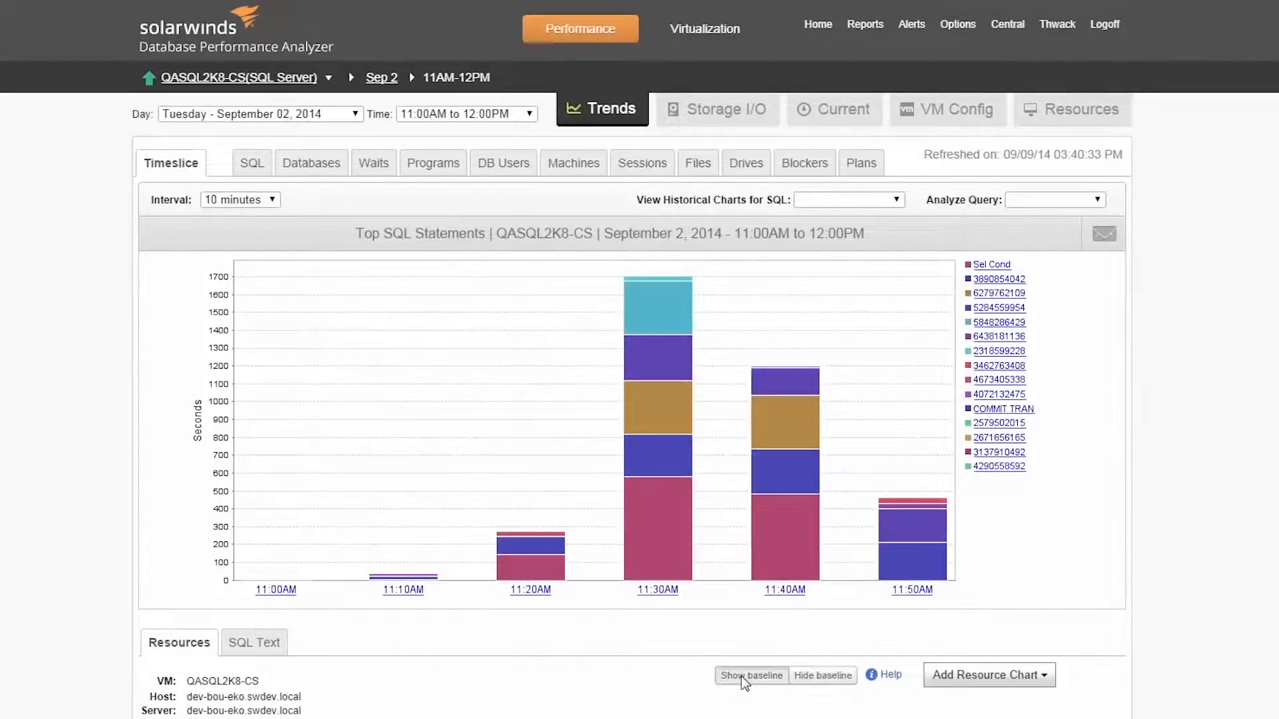
scroll(640, 360, "down", 4)
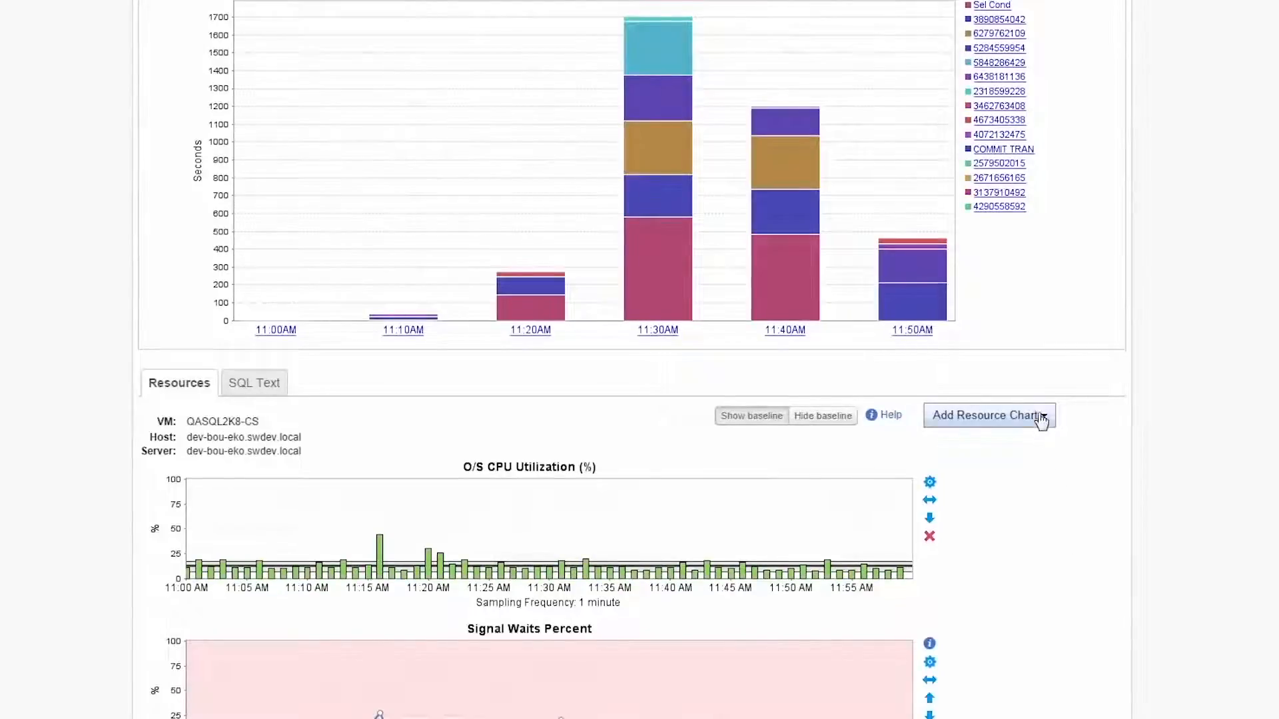
Step: Add the SQL Disk Read Latency chart to the timeslice resources and inspect its spike shortly after 11:20 AM
left_click(1041, 416)
mouse_move(966, 457)
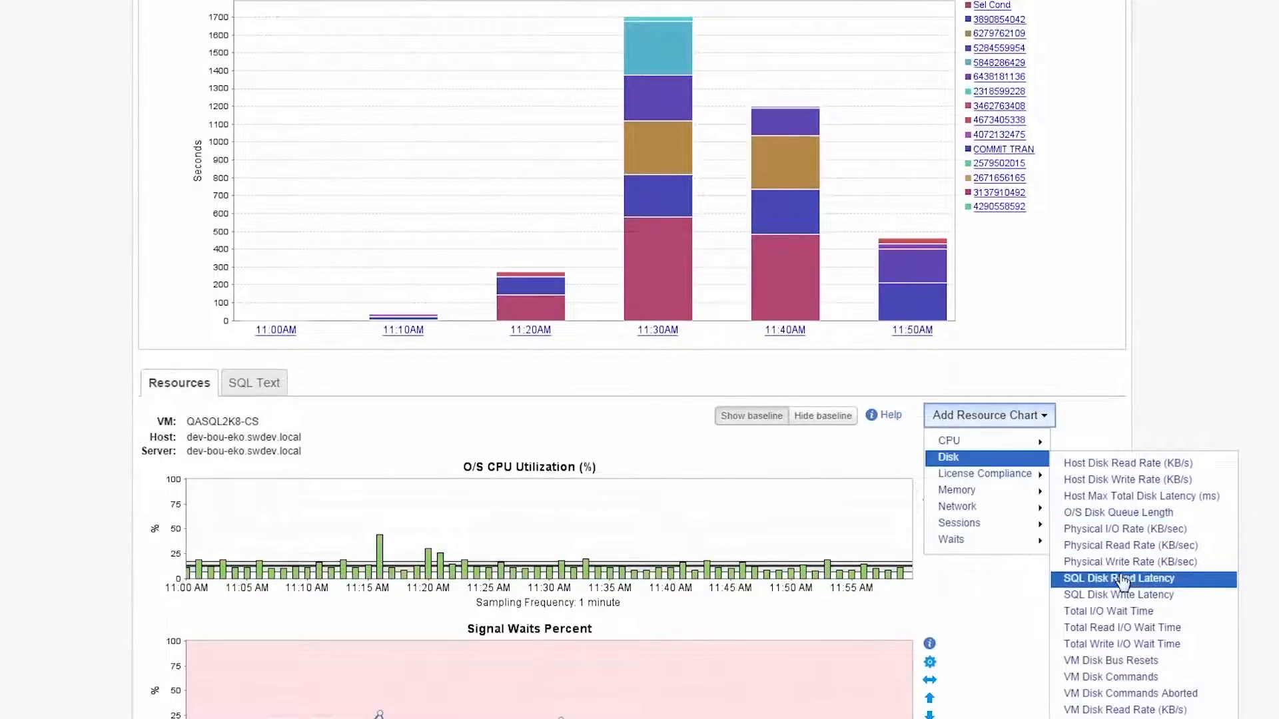
left_click(1112, 571)
scroll(1138, 670, "down", 3)
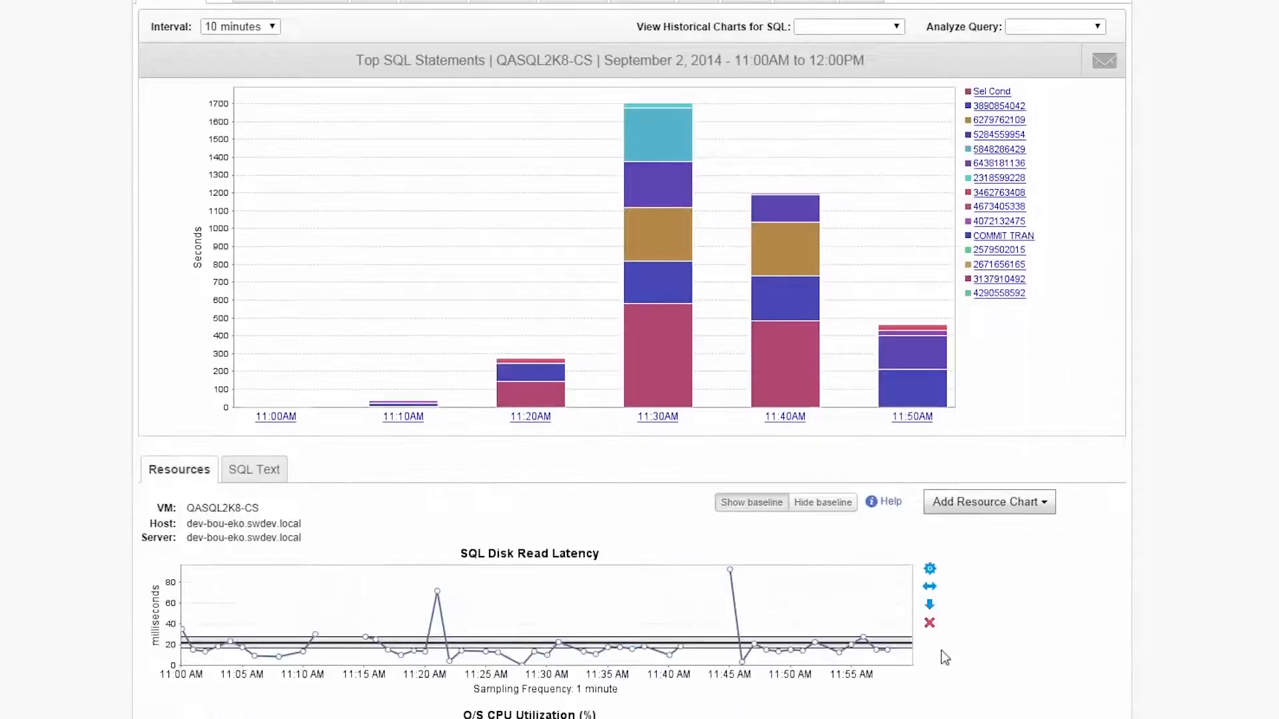
mouse_move(904, 646)
mouse_move(438, 592)
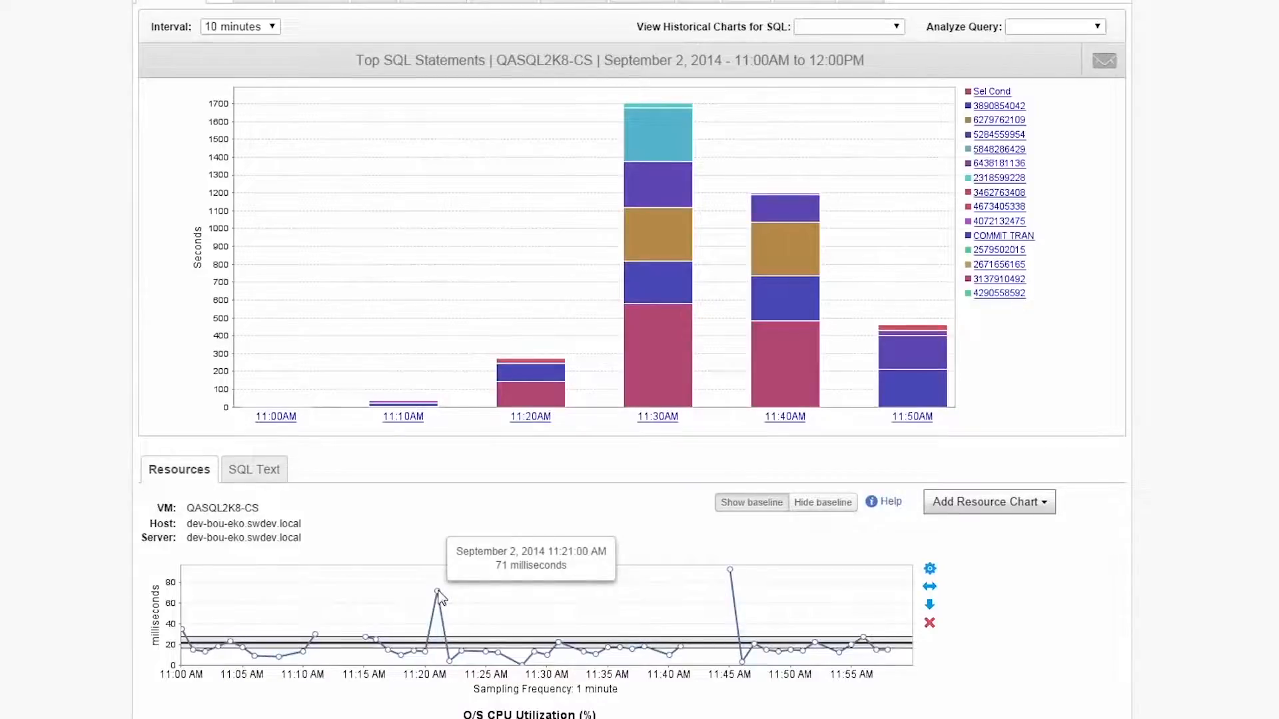
Step: Compare the top machines for September 2, 11AM-12PM, and drill into the SQL statements of DEV-BOU-RDEW-LT
scroll(439, 597, "up", 3)
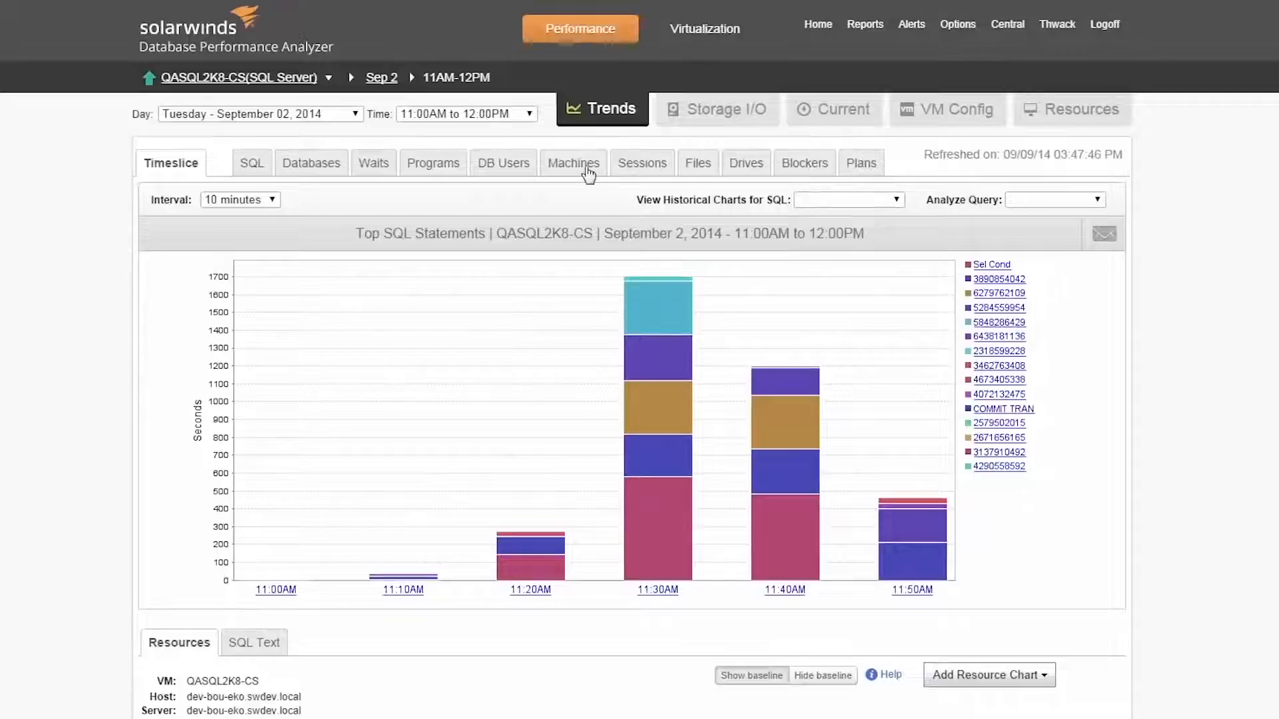
left_click(588, 172)
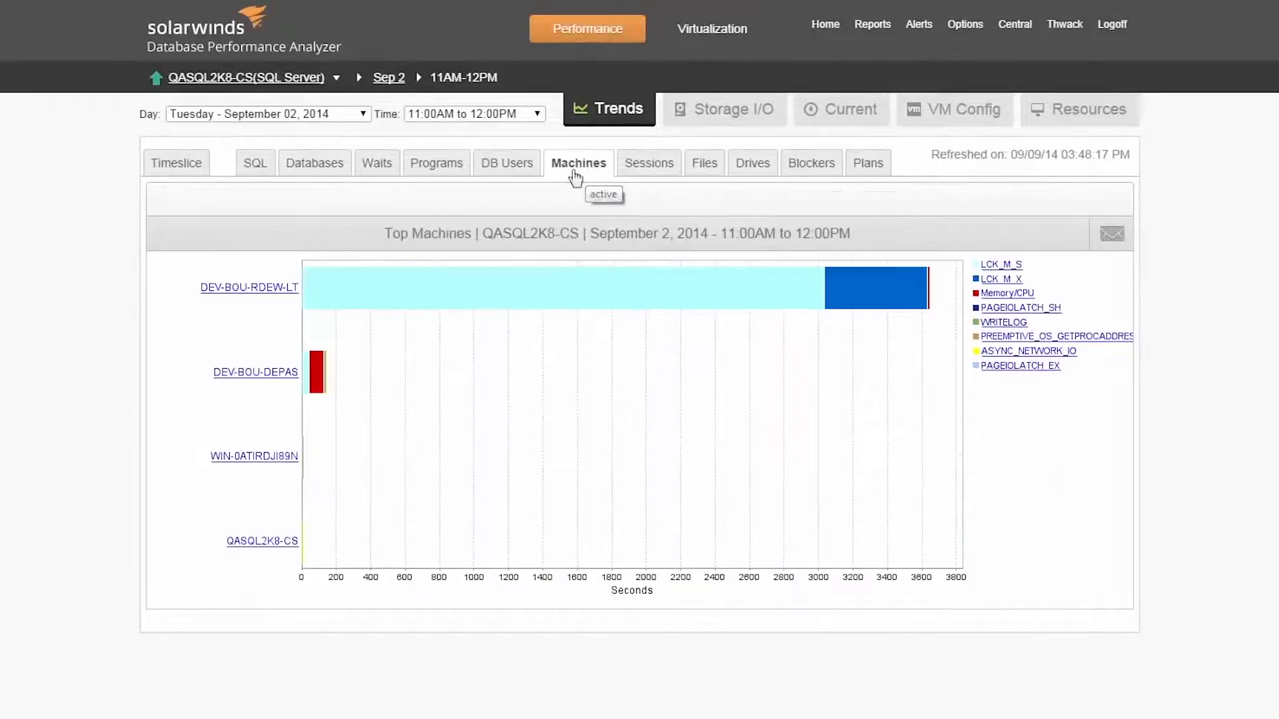
left_click(233, 291)
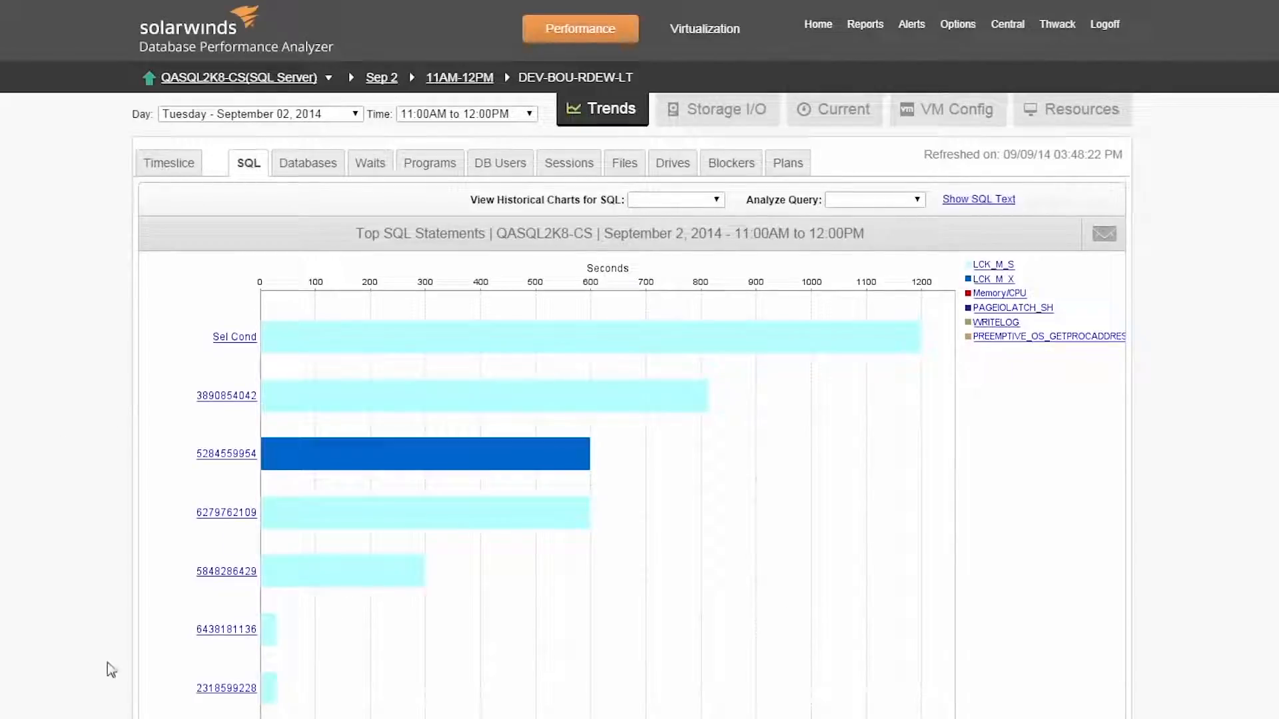
Step: Review the instance's current activity, including the last hour's longest-running queries on average and its most executed queries
left_click(829, 115)
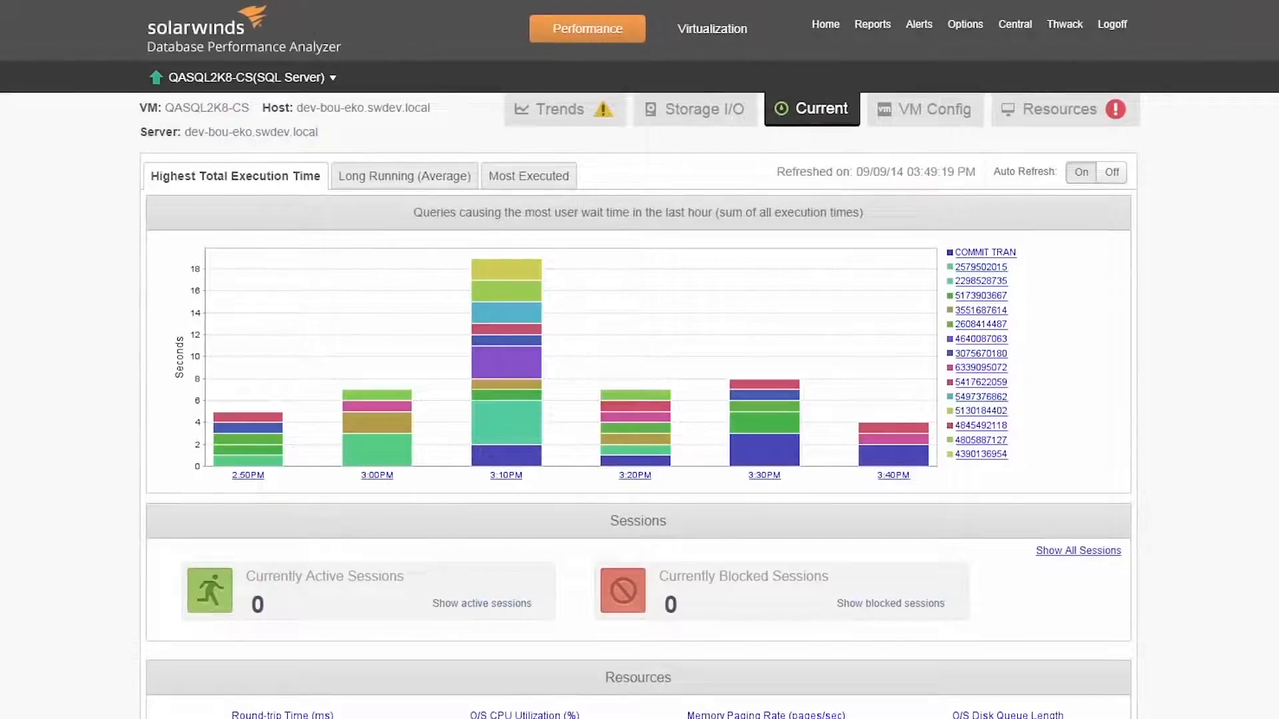
left_click(430, 175)
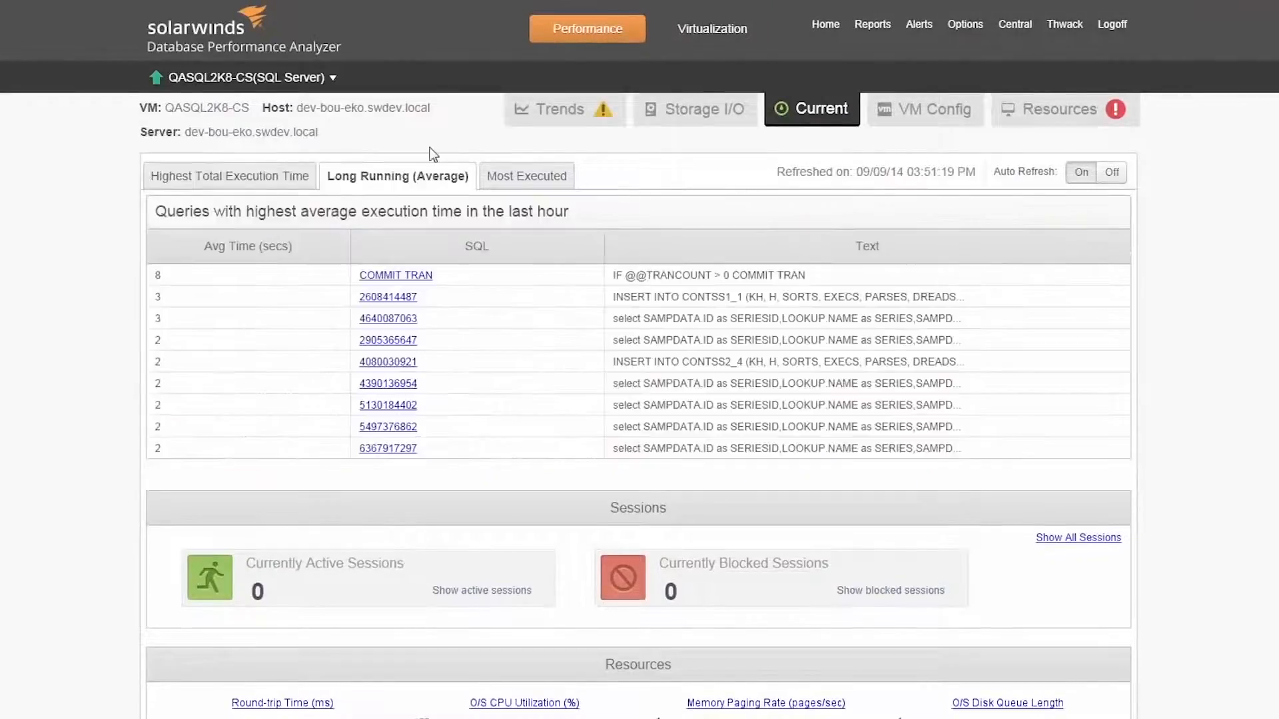
left_click(527, 175)
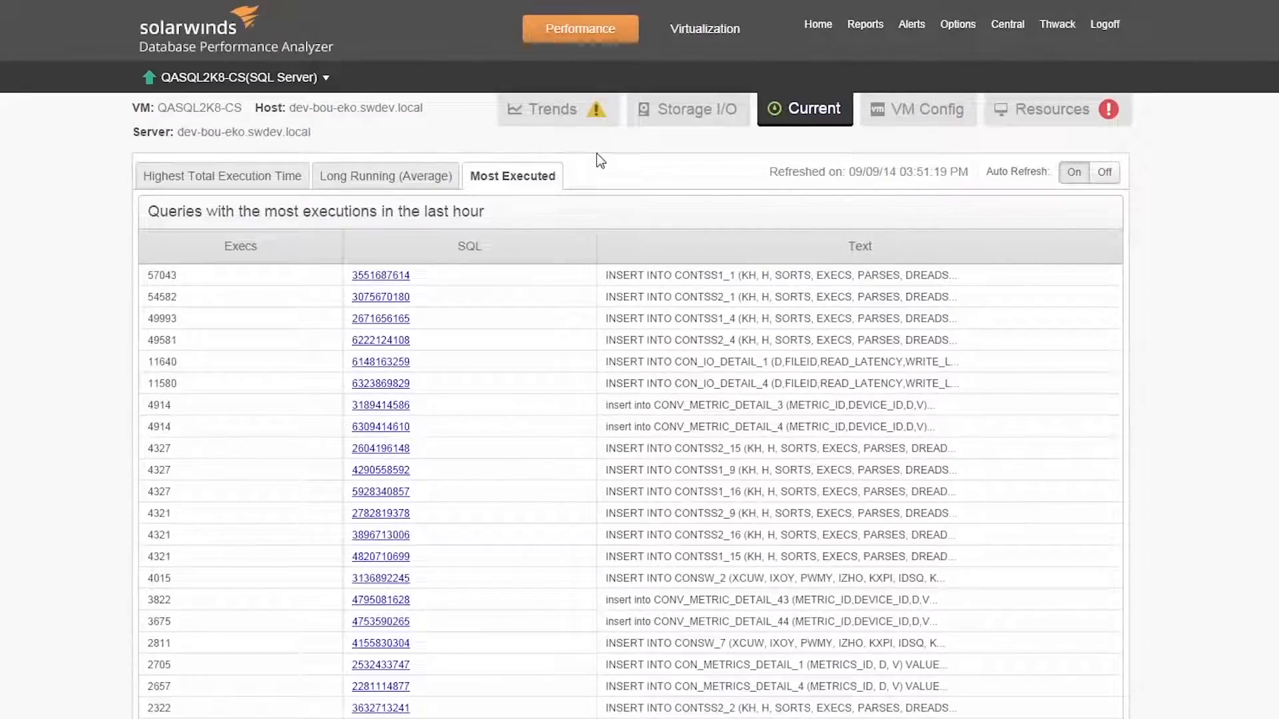
Step: Show the current storage I/O read and write activity for the top database files on drive C:
left_click(669, 122)
left_click(286, 163)
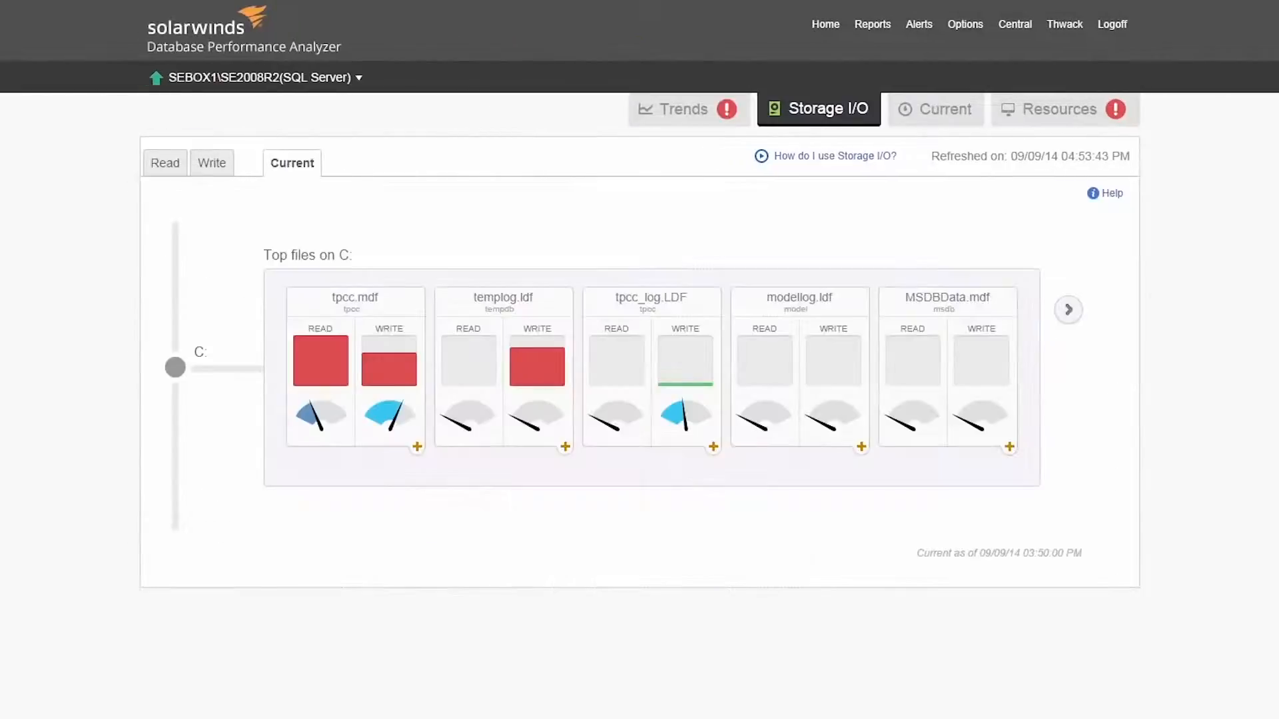